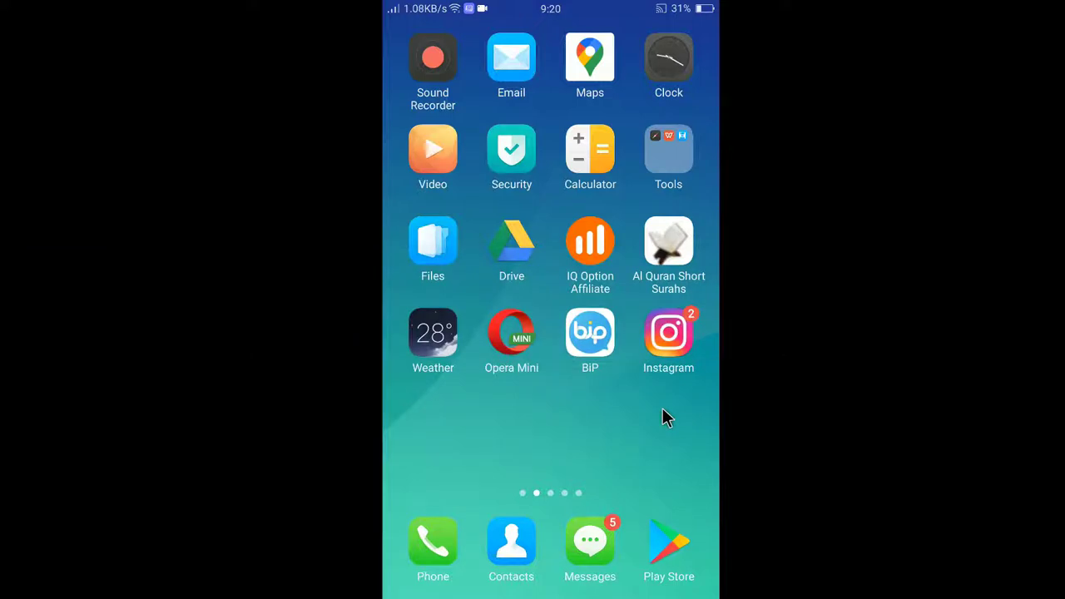
Move to the home-screen page showing WhatsApp, Docs and Calendar
{"action": "mouse_move", "coordinate": [662, 416]}
{"action": "left_mouse_down"}
{"action": "mouse_move", "coordinate": [466, 416]}
{"action": "mouse_move", "coordinate": [665, 416]}
{"action": "left_mouse_up"}
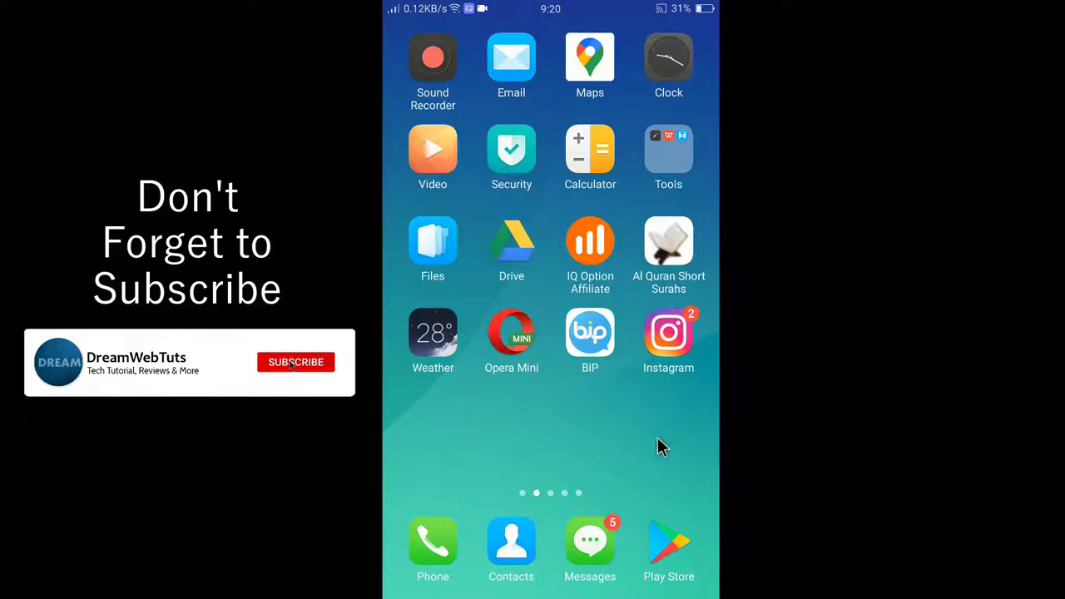
{"action": "left_click_drag", "start_coordinate": [656, 403], "coordinate": [611, 385]}
Open Instagram and return from the Help page to the account's own profile
{"action": "left_click", "coordinate": [666, 337]}
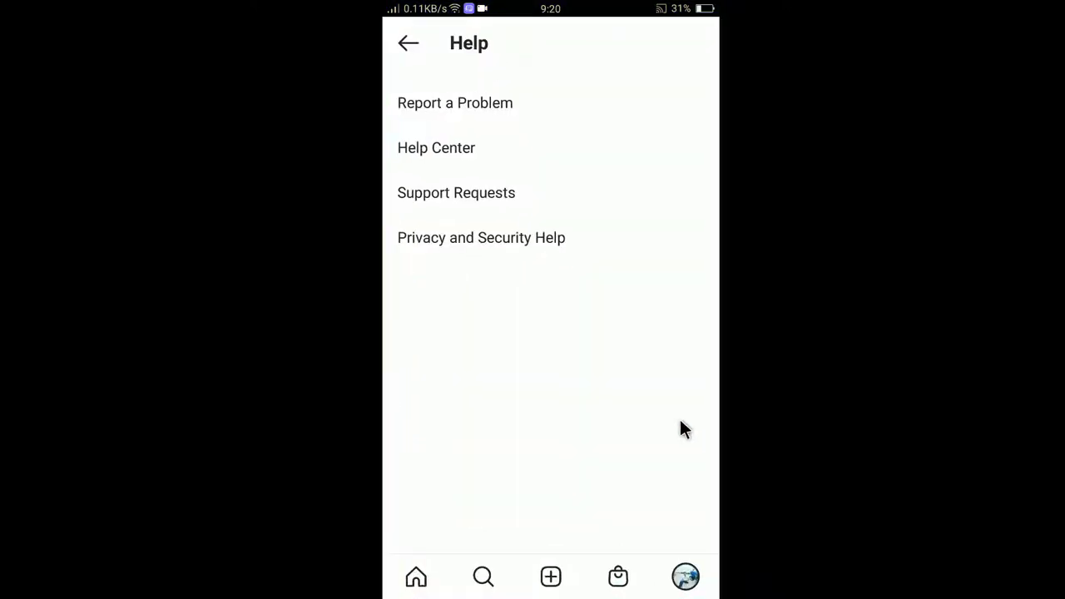
{"action": "left_click", "coordinate": [406, 45]}
{"action": "left_click", "coordinate": [408, 43]}
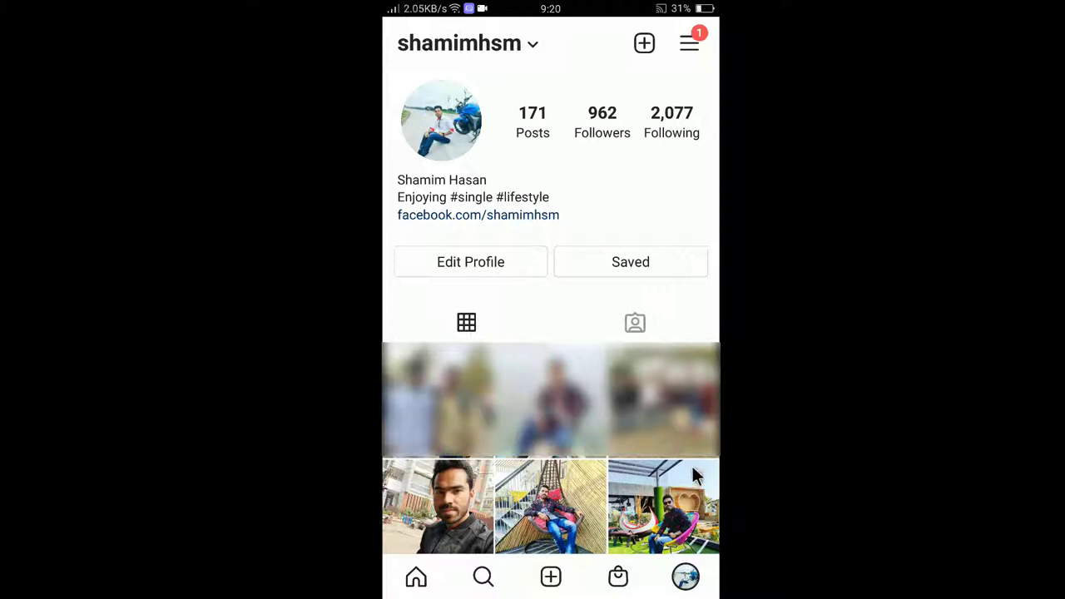
{"action": "left_click", "coordinate": [686, 577]}
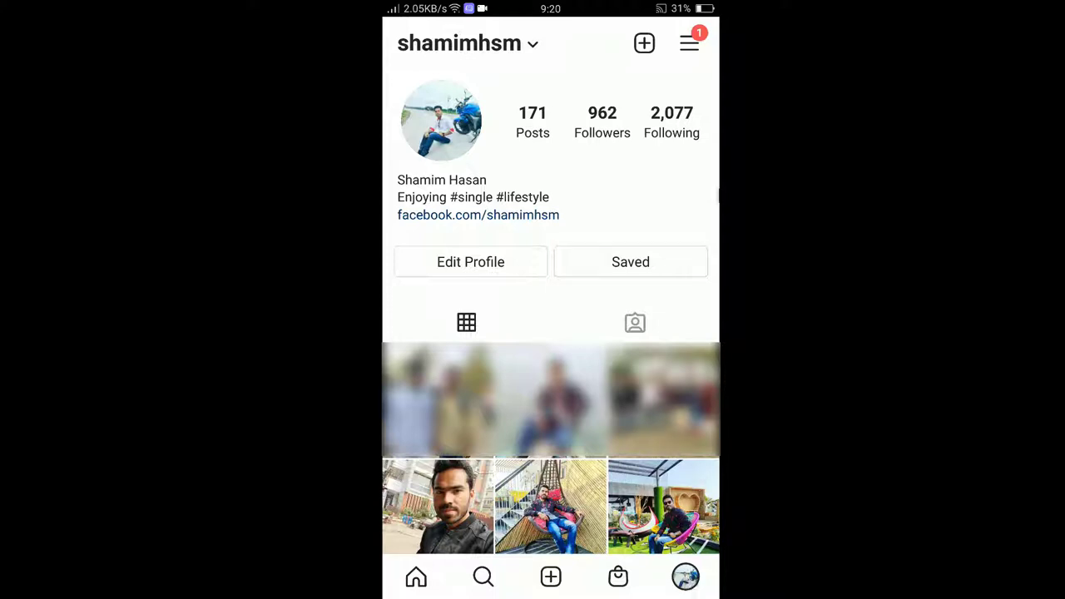
Go through the side menu's Settings and Help to open the Instagram Help Center
{"action": "left_click", "coordinate": [691, 43]}
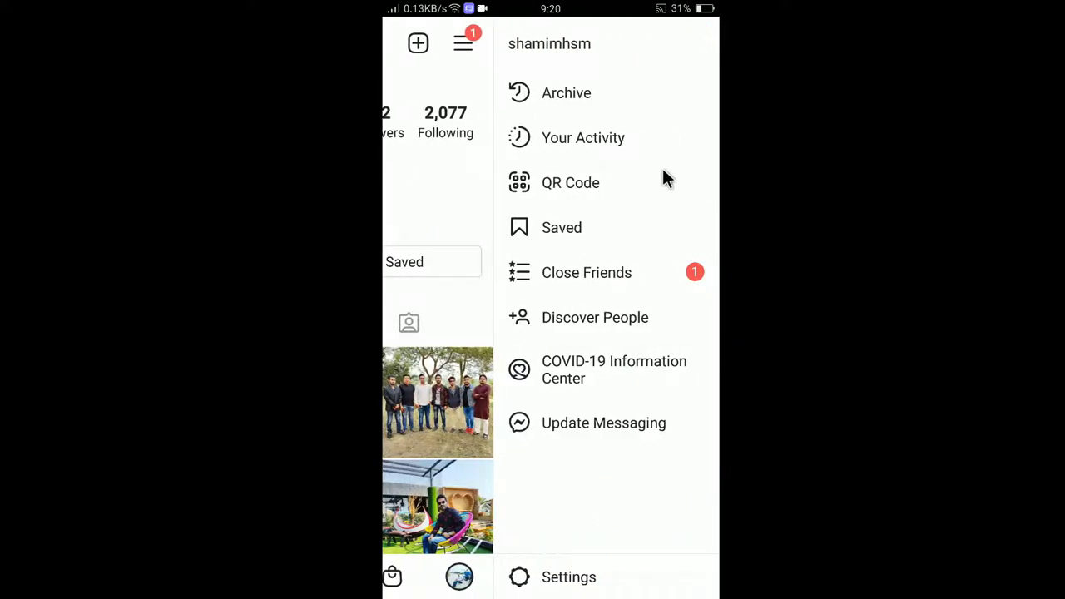
{"action": "left_click", "coordinate": [588, 577]}
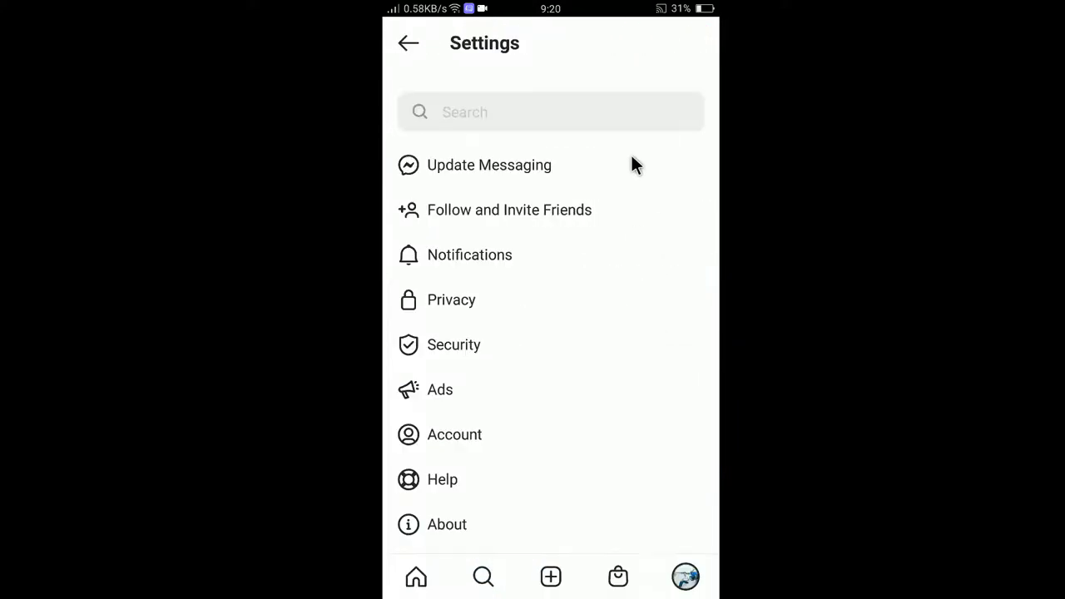
{"action": "left_click_drag", "start_coordinate": [534, 434], "coordinate": [540, 247]}
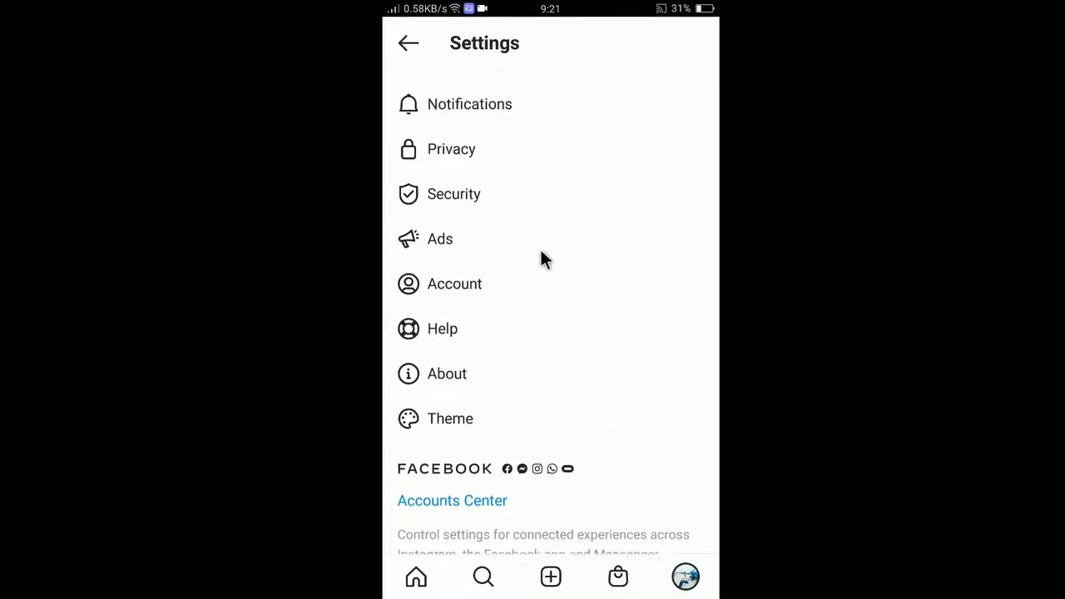
{"action": "left_click", "coordinate": [459, 328]}
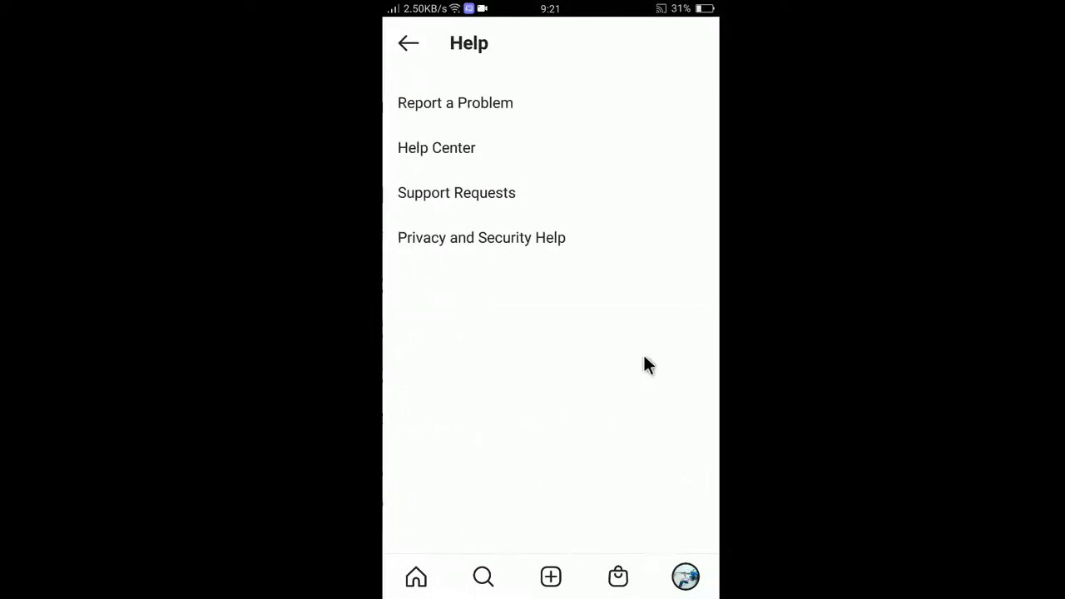
{"action": "left_click", "coordinate": [444, 147]}
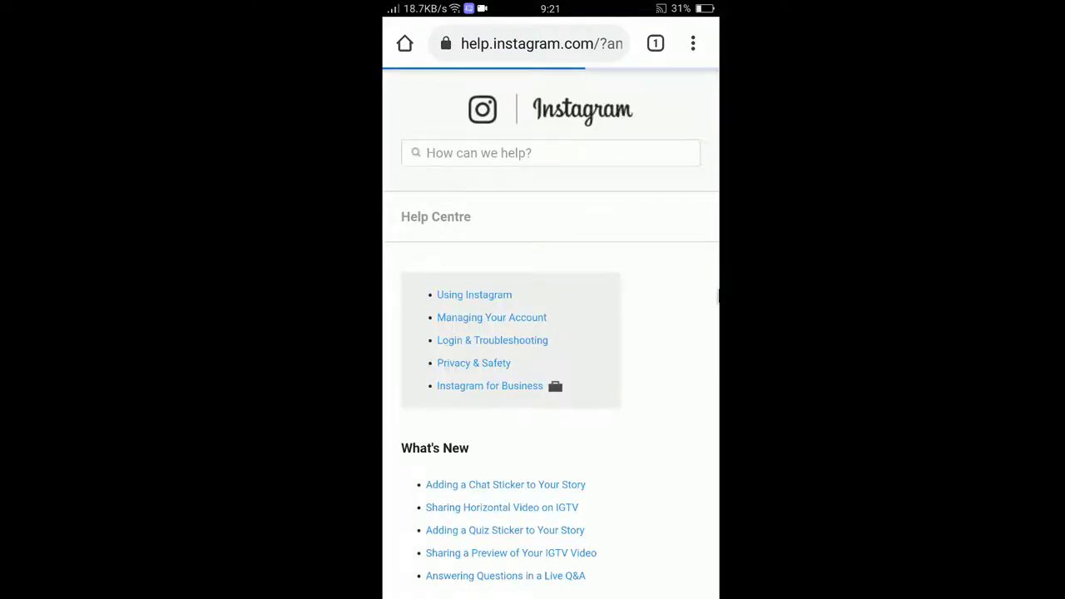
Open Managing Your Account, then Delete Your Account, and expand the temporary-disable question
{"action": "left_click", "coordinate": [495, 320]}
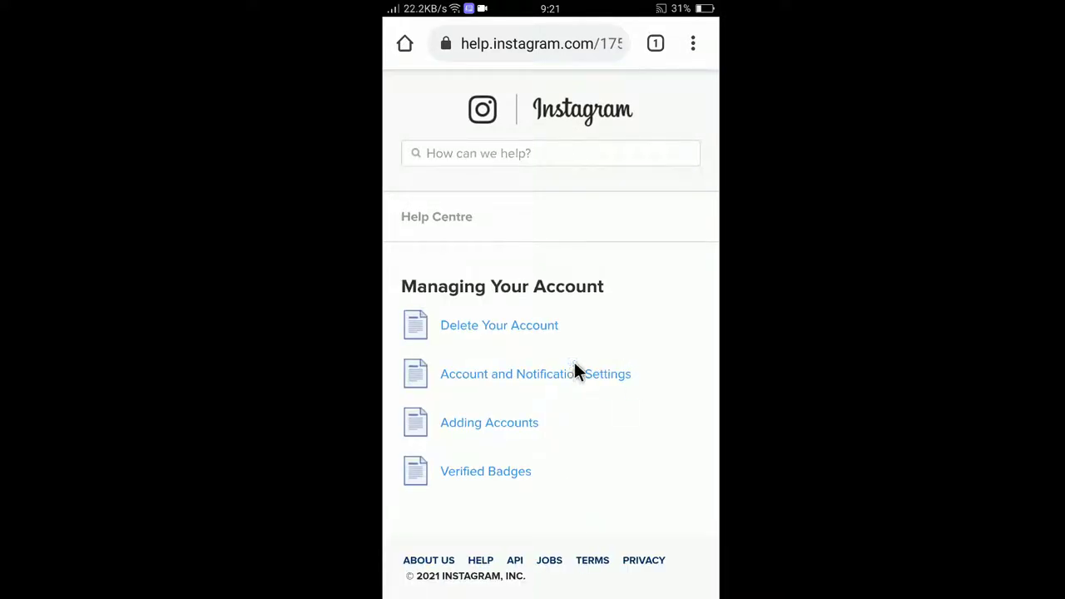
{"action": "left_click", "coordinate": [494, 326]}
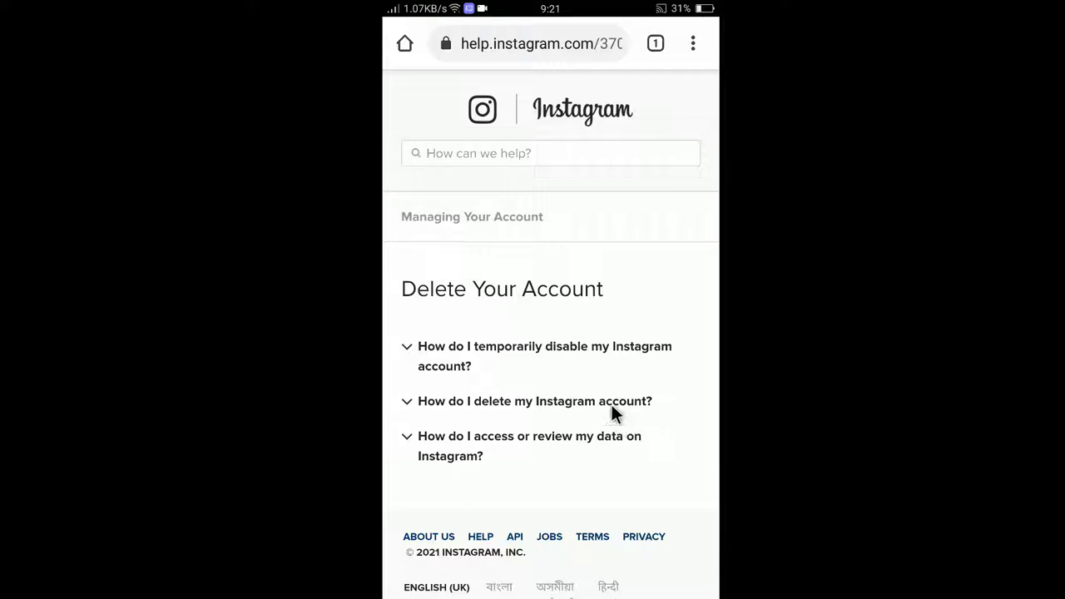
{"action": "left_click", "coordinate": [410, 344]}
Expand the 'Instagram.com from a mobile browser' steps for temporarily disabling the account
{"action": "scroll", "coordinate": [667, 382], "scroll_direction": "down", "scroll_amount": 5}
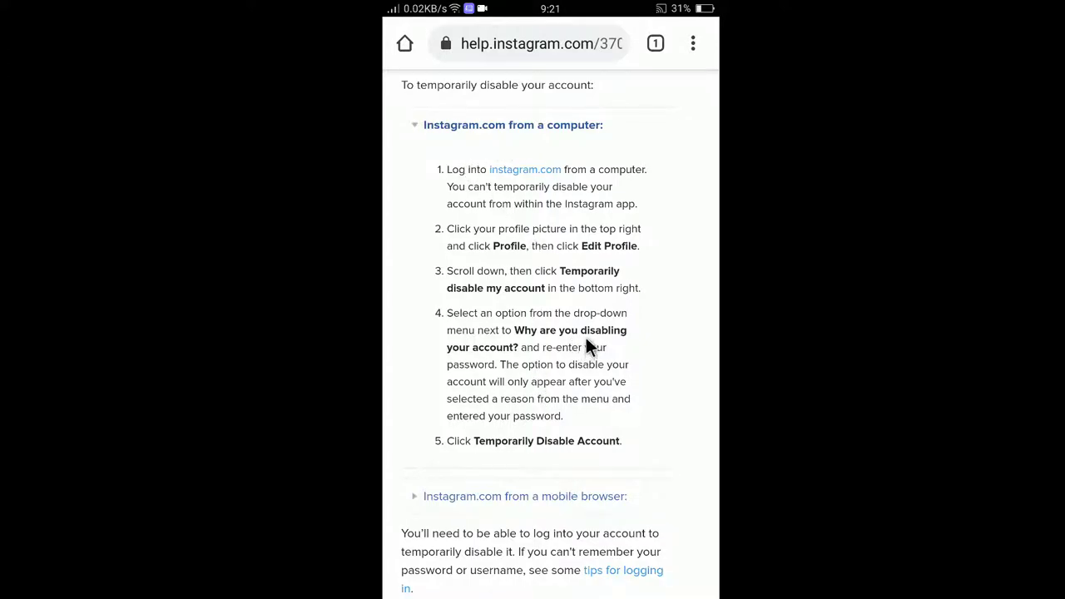
{"action": "scroll", "coordinate": [578, 339], "scroll_direction": "down", "scroll_amount": 3}
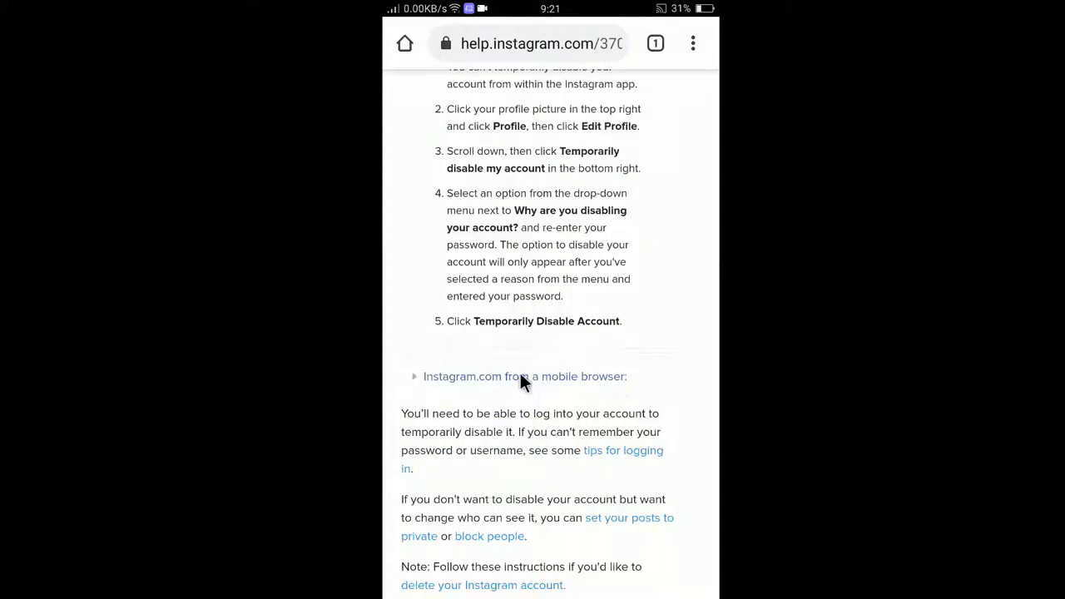
{"action": "scroll", "coordinate": [521, 358], "scroll_direction": "down", "scroll_amount": 3}
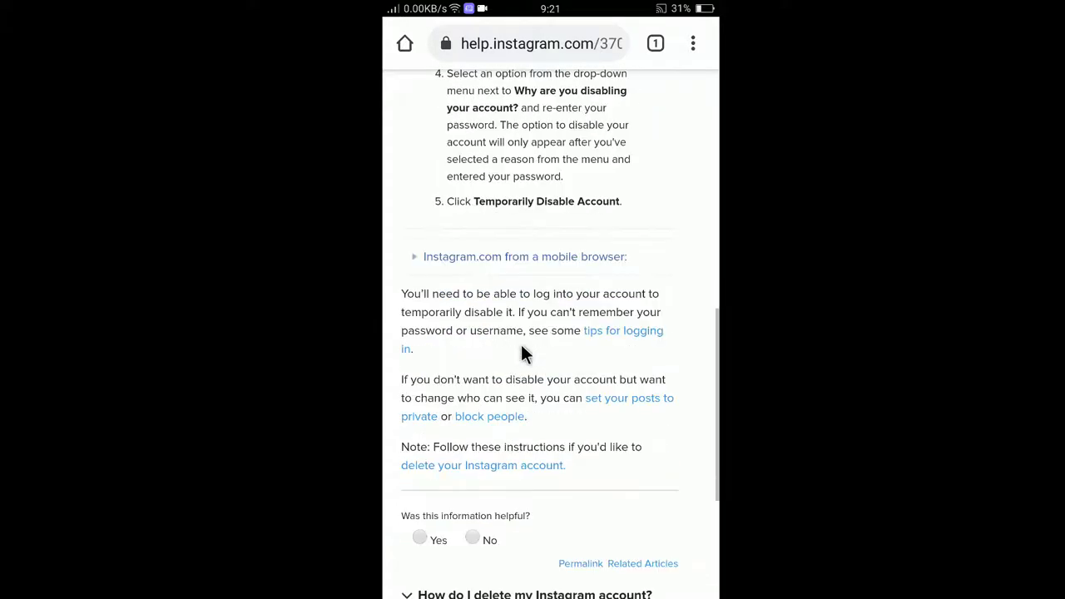
{"action": "left_click", "coordinate": [414, 256]}
{"action": "scroll", "coordinate": [618, 349], "scroll_direction": "down", "scroll_amount": 4}
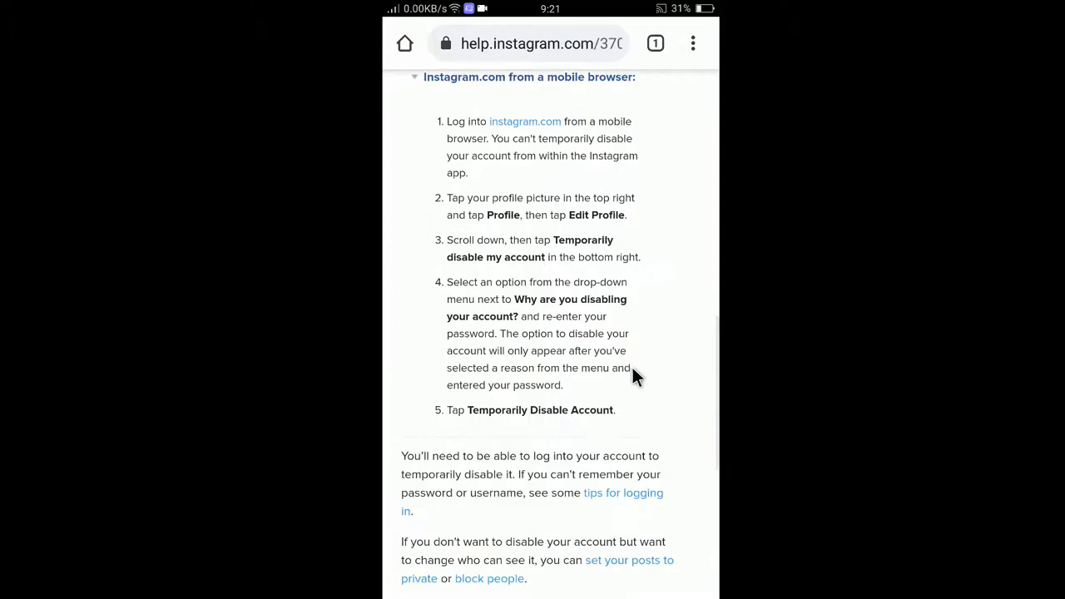
{"action": "scroll", "coordinate": [632, 369], "scroll_direction": "up", "scroll_amount": 3}
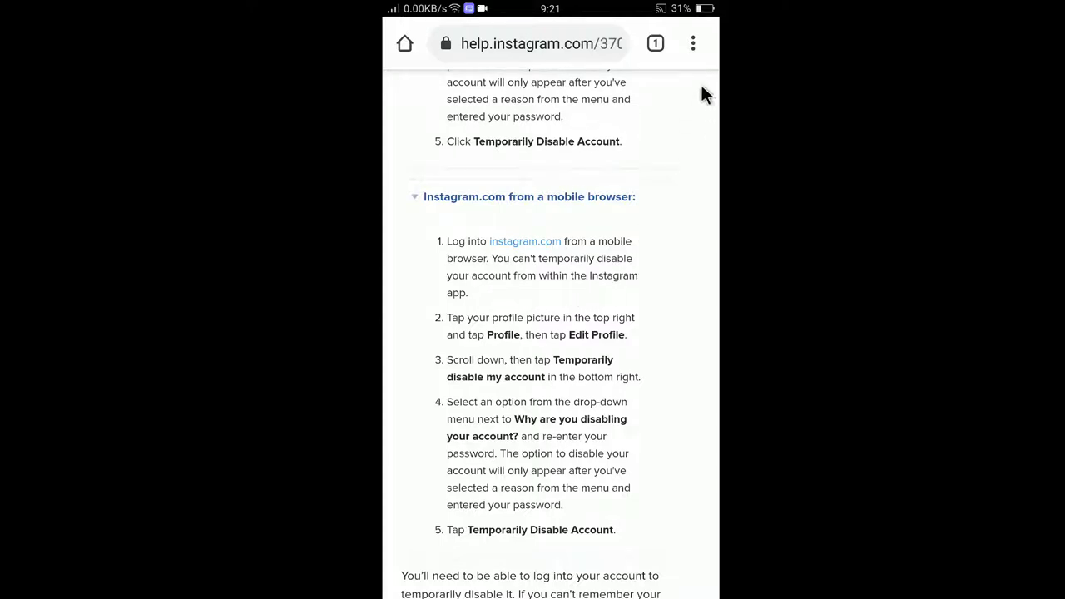
{"action": "left_click", "coordinate": [692, 44]}
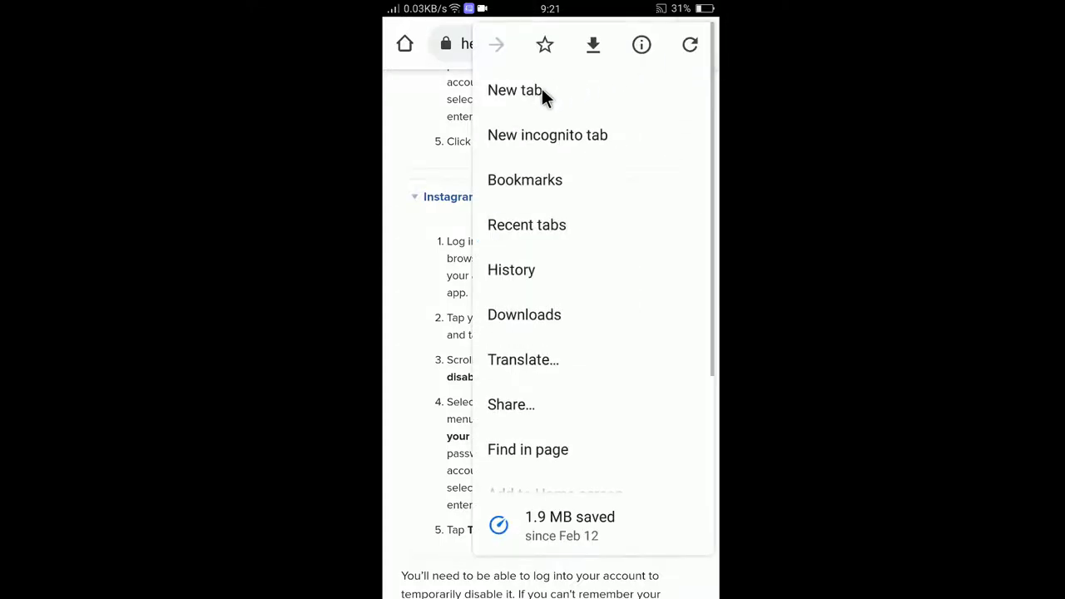
Open a new Chrome tab and load instagram.com from its Instagram shortcut
{"action": "key", "text": "Escape"}
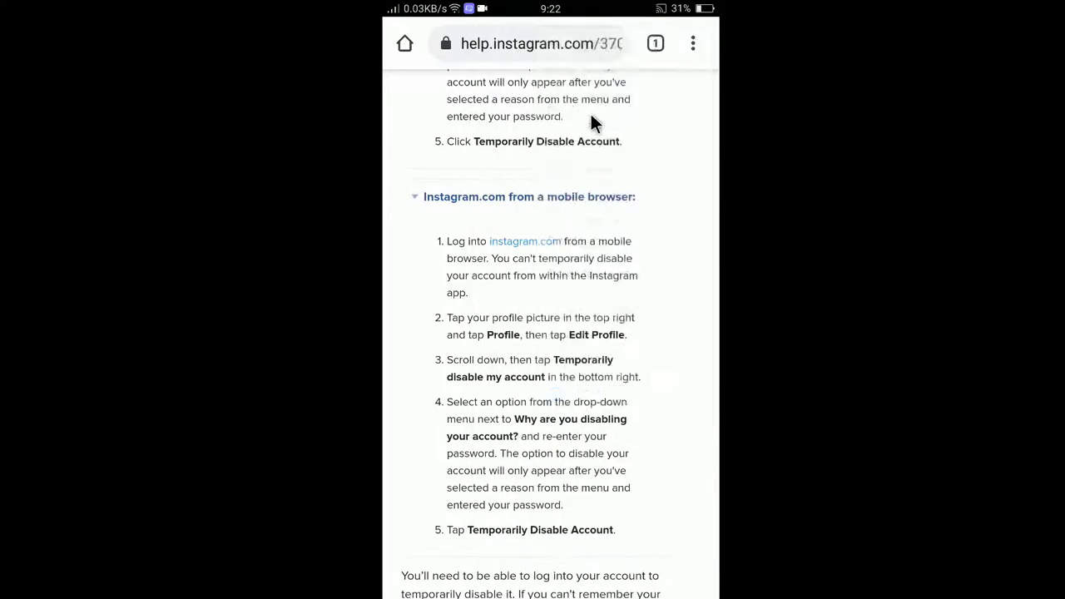
{"action": "left_click", "coordinate": [512, 233]}
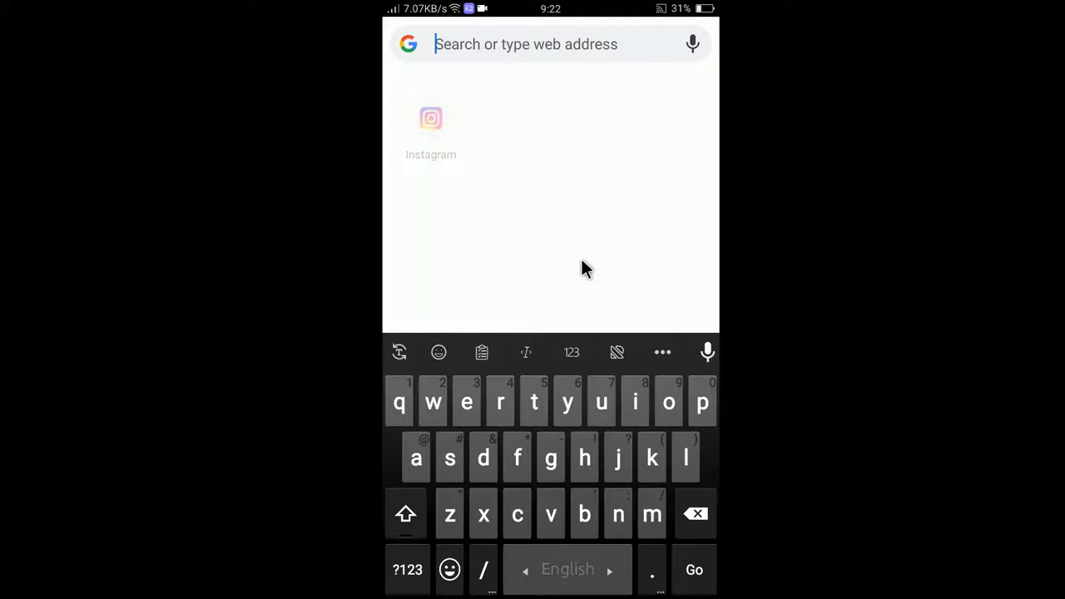
{"action": "left_click", "coordinate": [581, 268]}
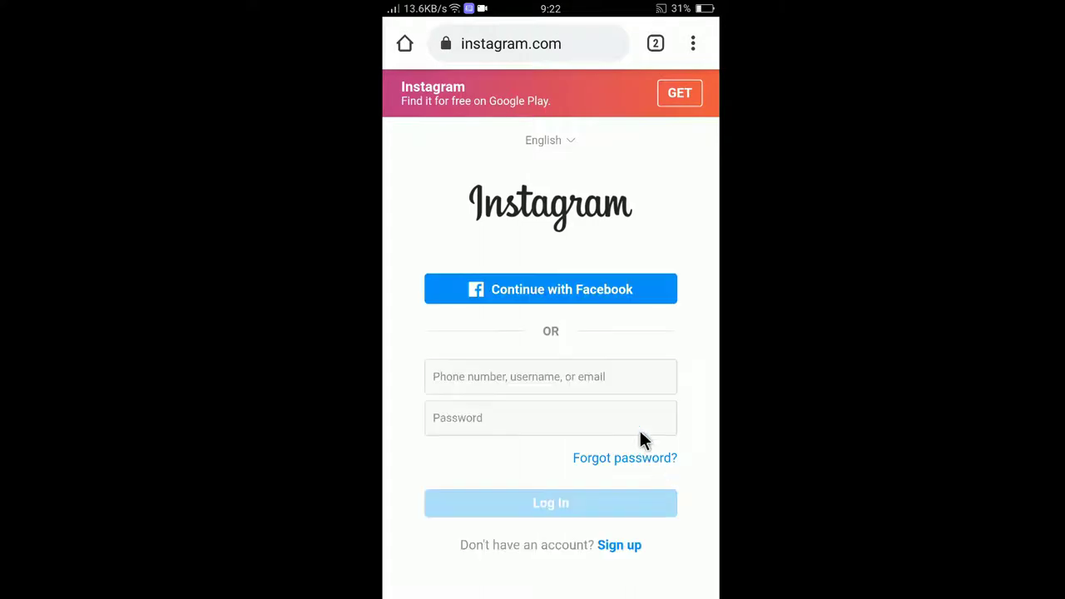
Log in to instagram.com with the account's username and password
{"action": "left_click", "coordinate": [555, 376]}
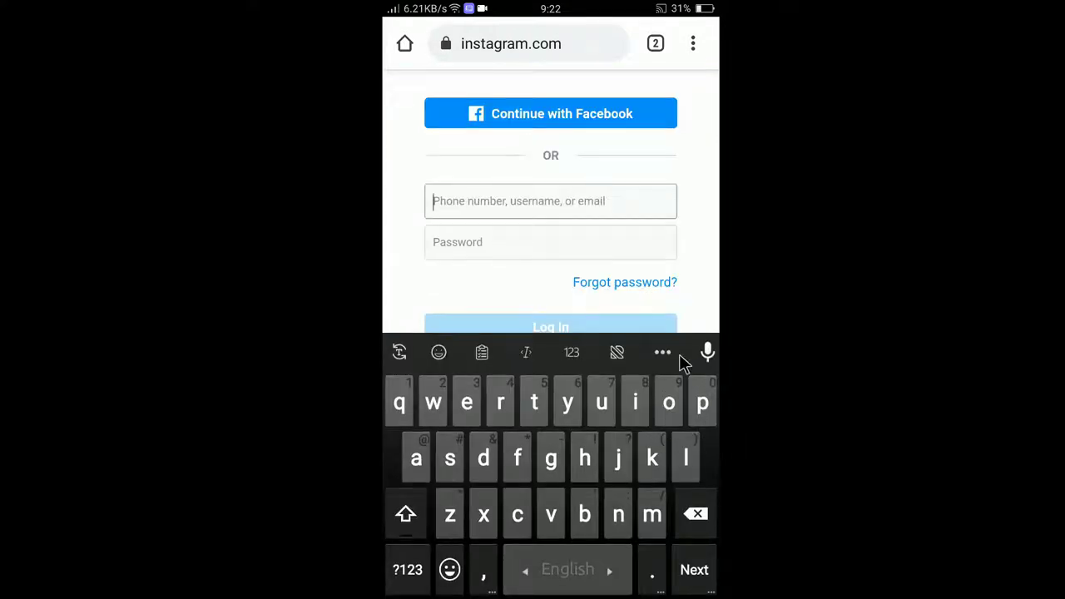
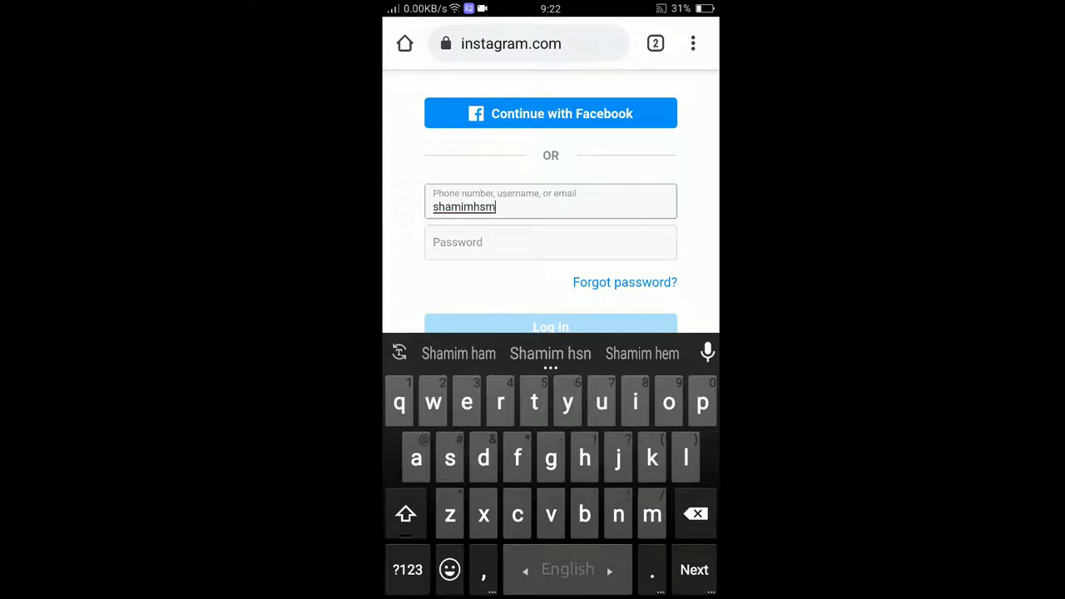
{"action": "left_click", "coordinate": [524, 242]}
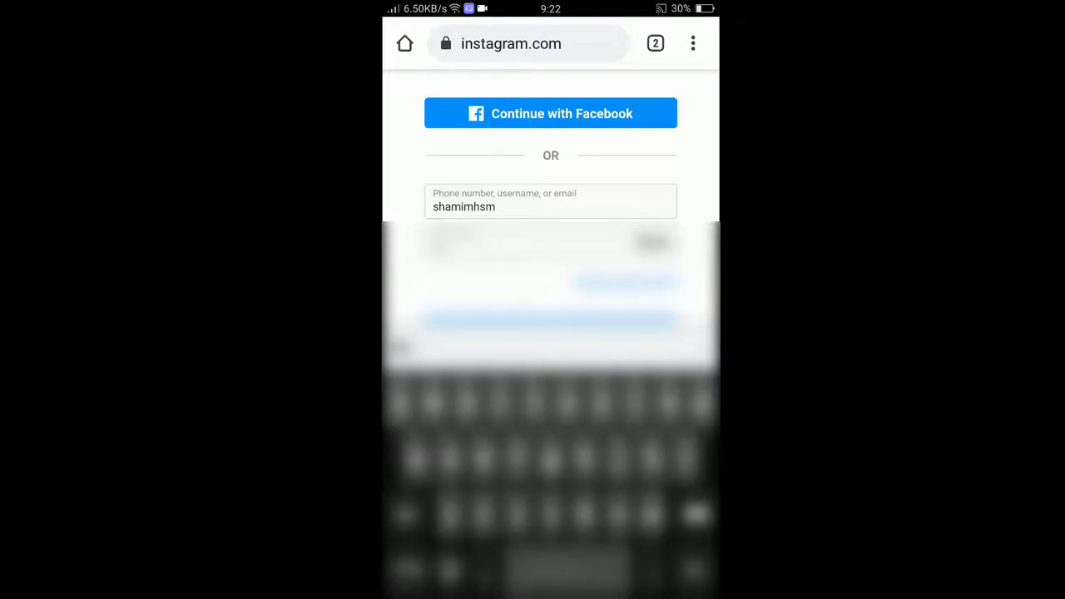
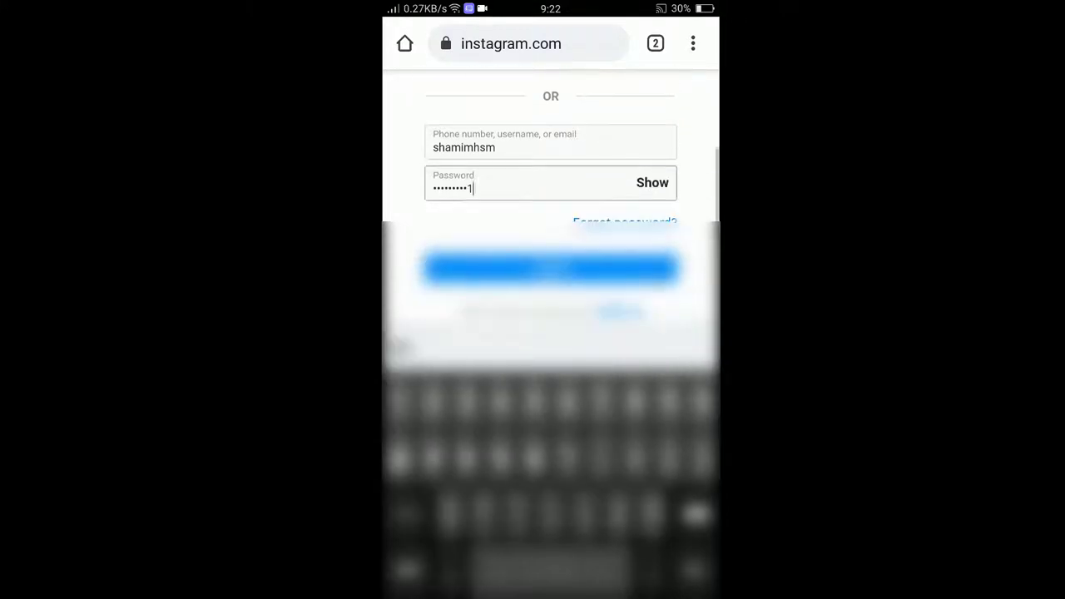
{"action": "key", "text": "Escape"}
{"action": "key", "text": "Return"}
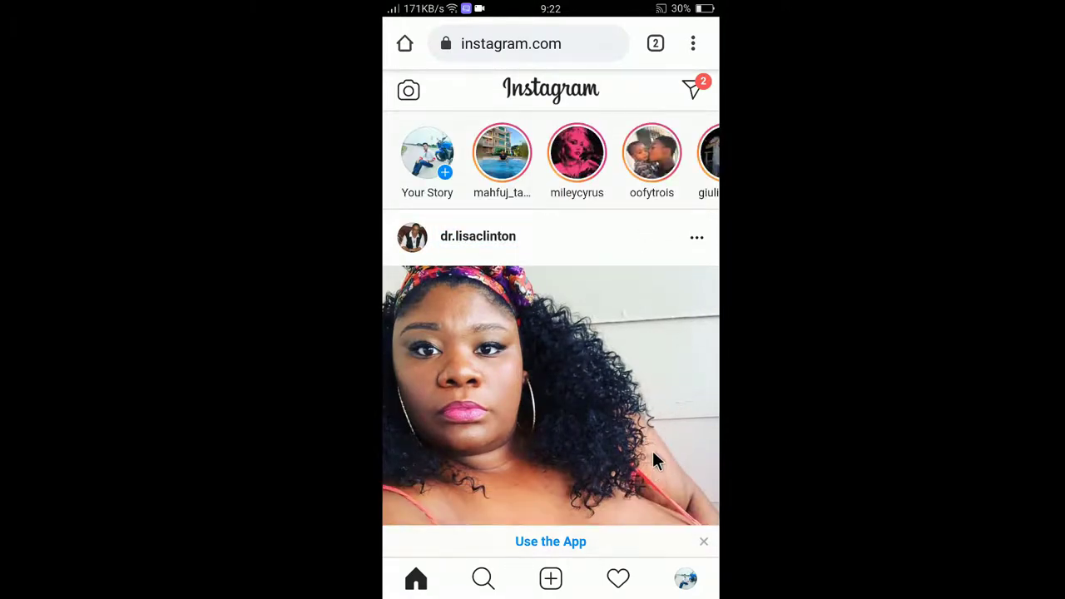
Dismiss the add-to-home-screen prompt and open the profile's Edit Profile form, scrolled to the bottom
{"action": "left_click", "coordinate": [555, 488]}
{"action": "left_click_drag", "start_coordinate": [658, 388], "coordinate": [667, 141]}
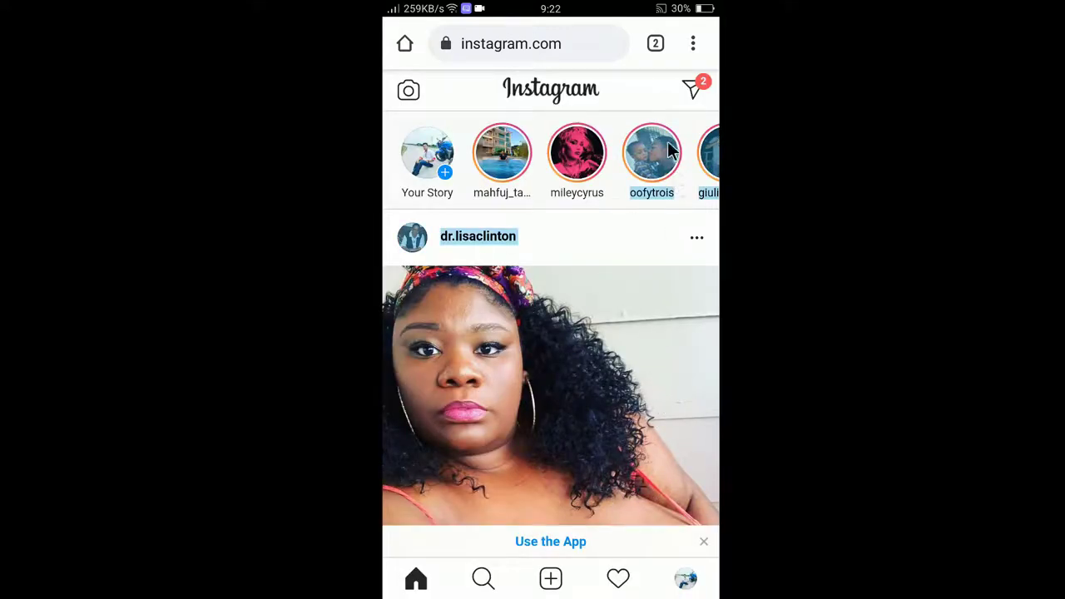
{"action": "left_click", "coordinate": [657, 349]}
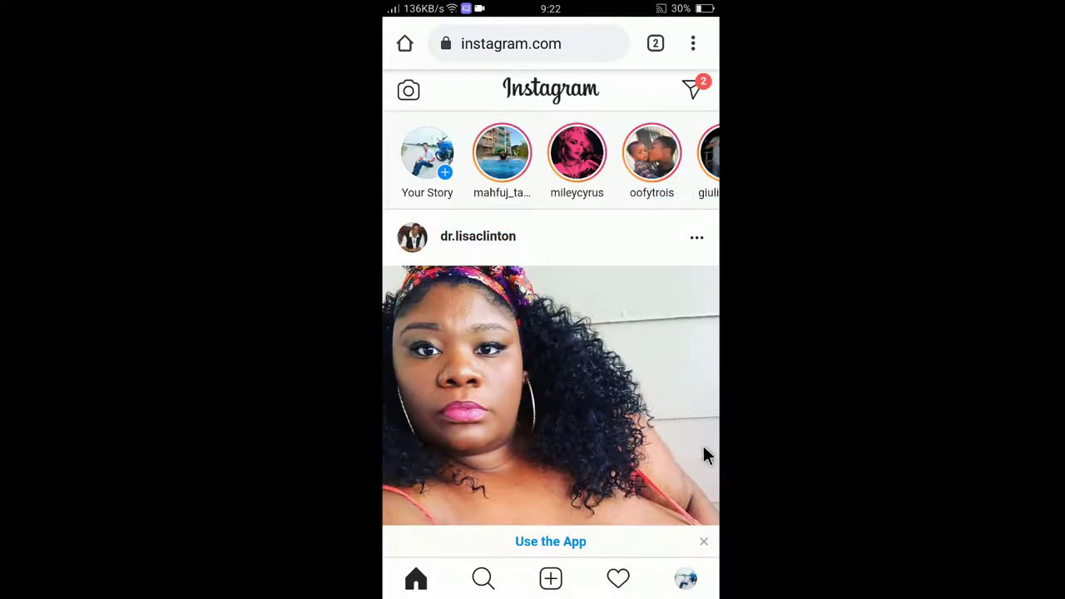
{"action": "left_click", "coordinate": [685, 579]}
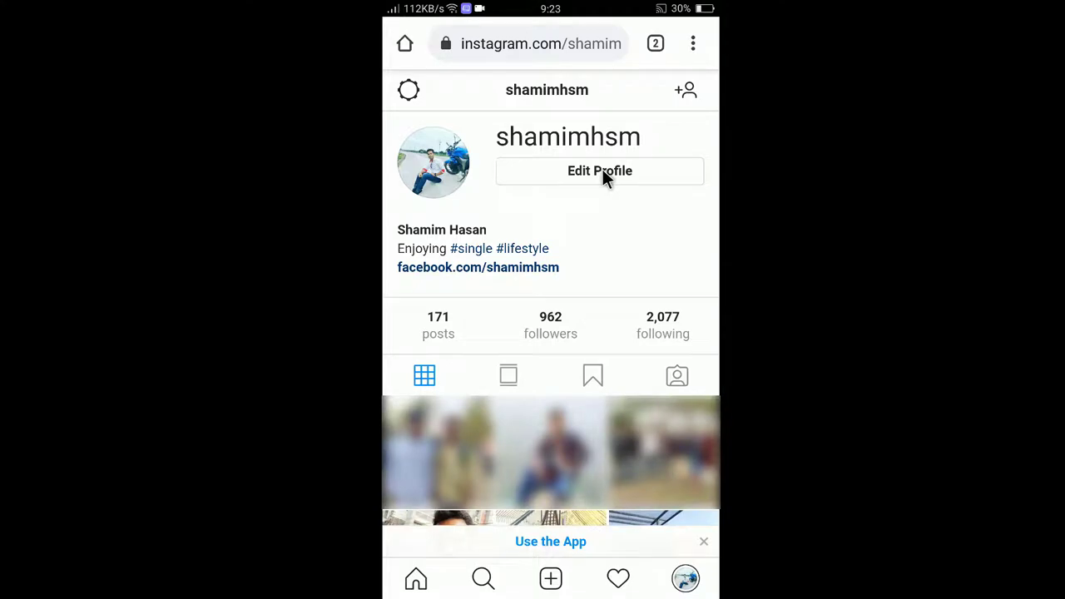
{"action": "left_click", "coordinate": [602, 172]}
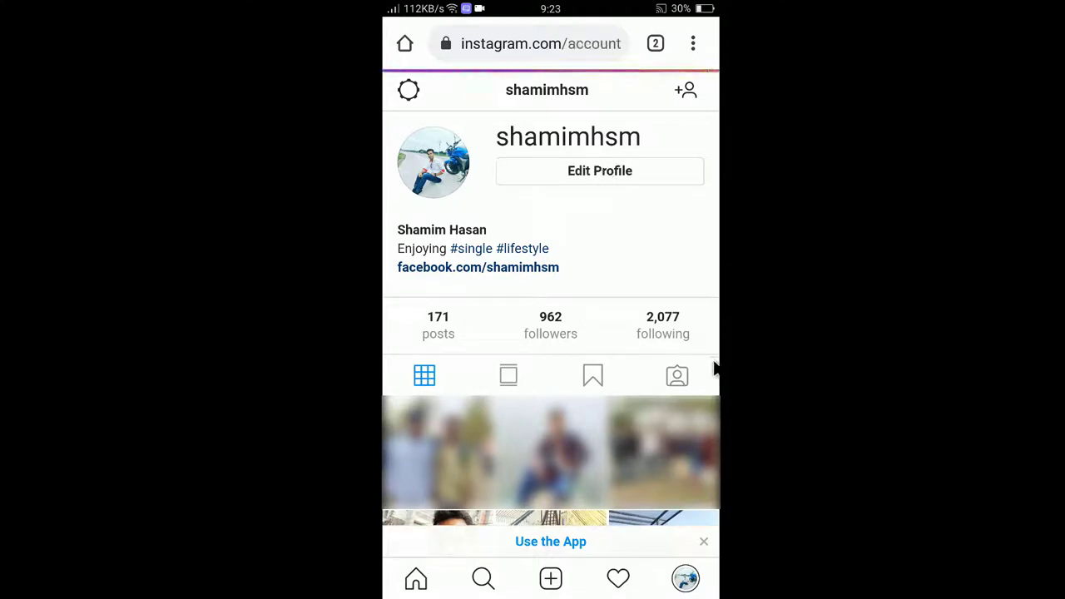
{"action": "left_click_drag", "start_coordinate": [654, 466], "coordinate": [670, 269]}
{"action": "scroll", "coordinate": [663, 314], "scroll_direction": "down", "scroll_amount": 1}
{"action": "scroll", "coordinate": [662, 320], "scroll_direction": "down", "scroll_amount": 5}
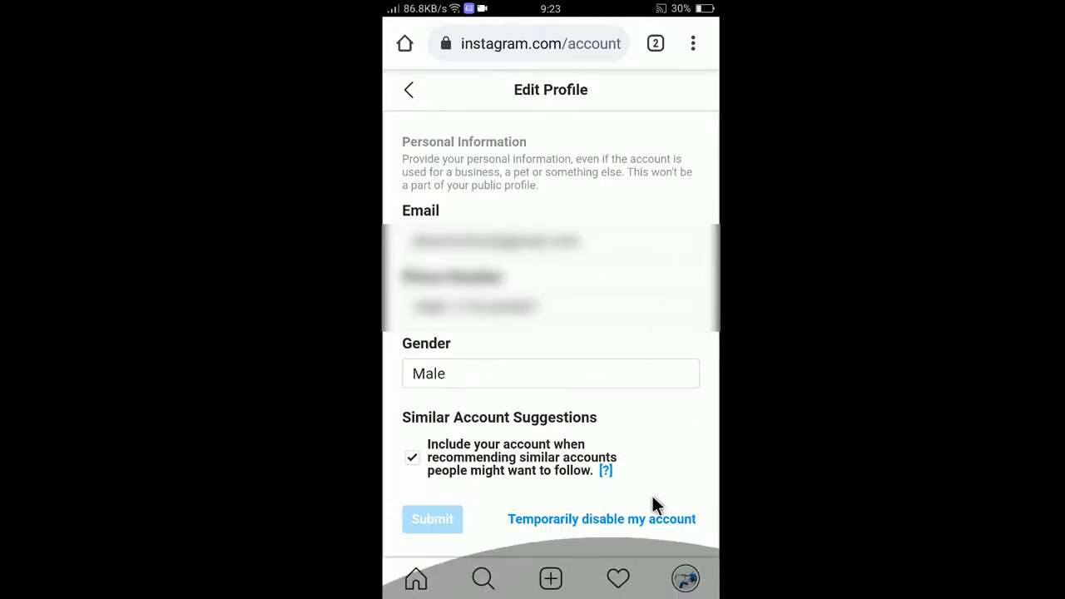
Start temporarily disabling the account with 'Just need a break' as the reason
{"action": "left_click", "coordinate": [604, 519]}
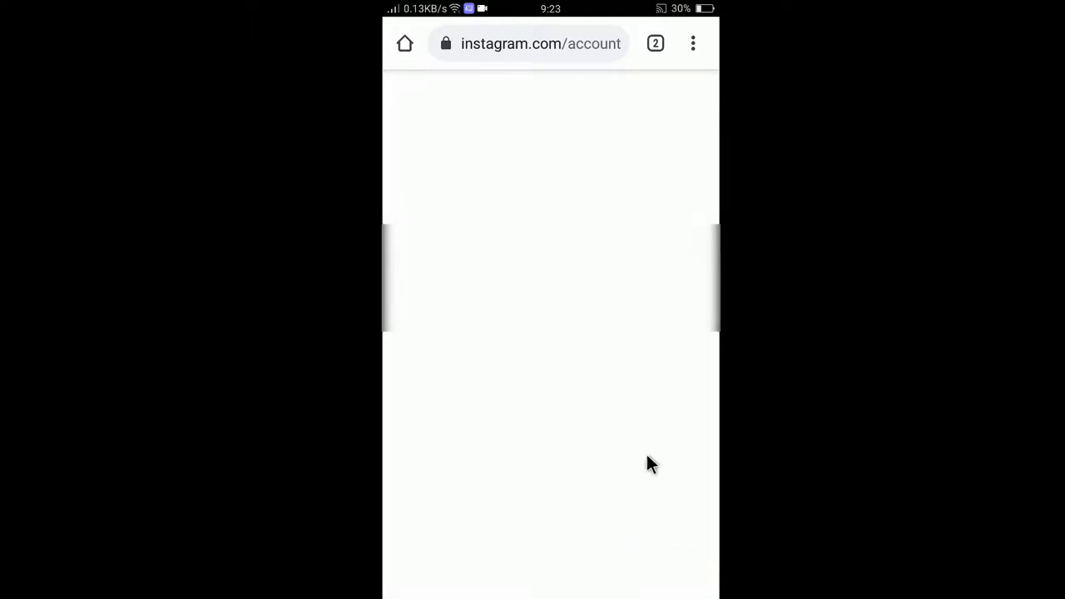
{"action": "scroll", "coordinate": [613, 379], "scroll_direction": "down", "scroll_amount": 5}
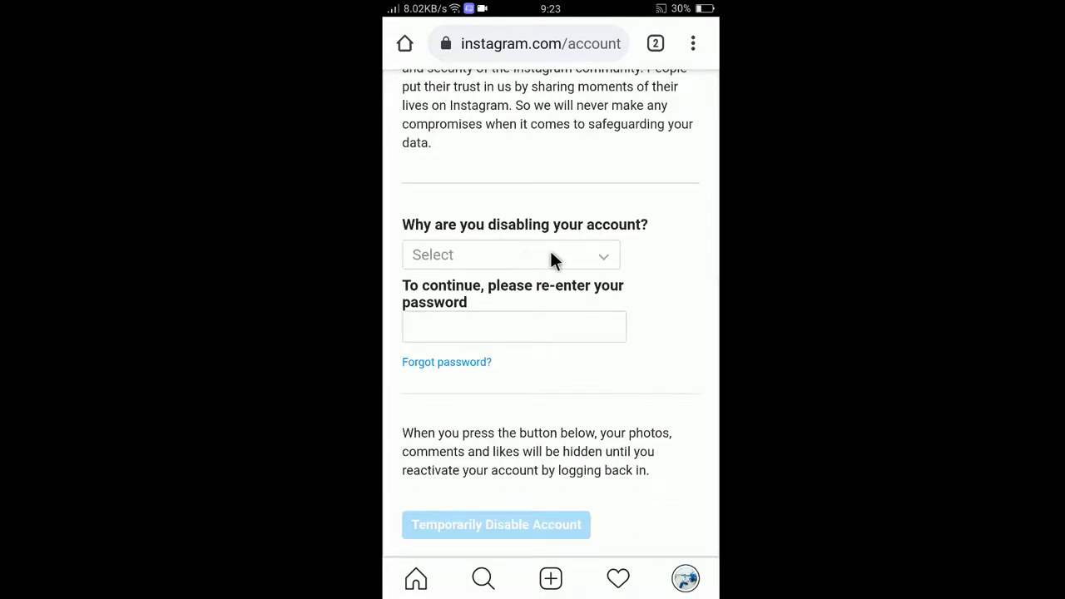
{"action": "left_click", "coordinate": [551, 256]}
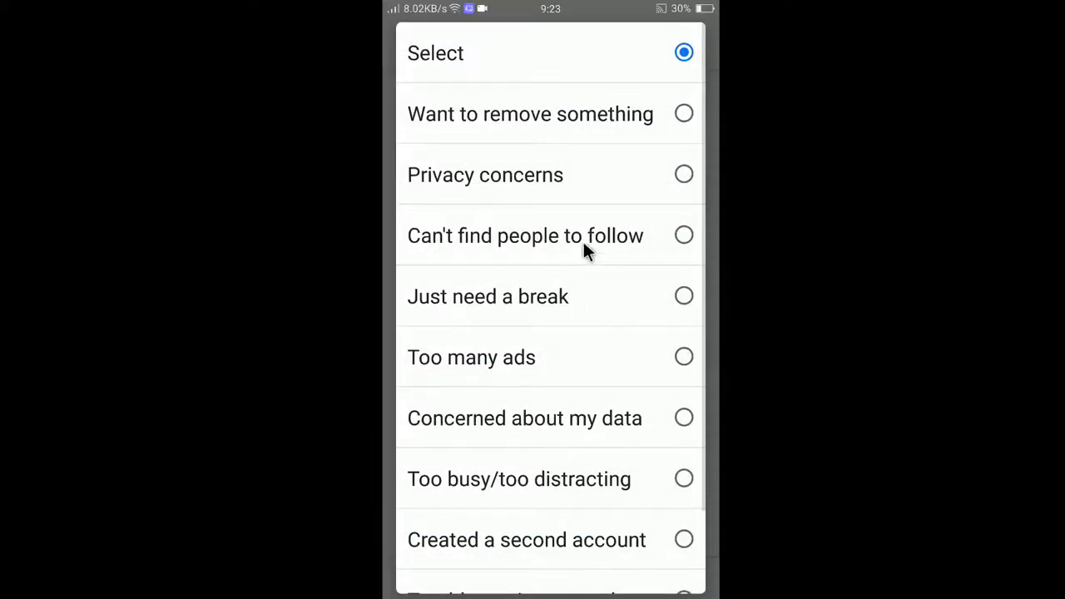
{"action": "left_click", "coordinate": [585, 306]}
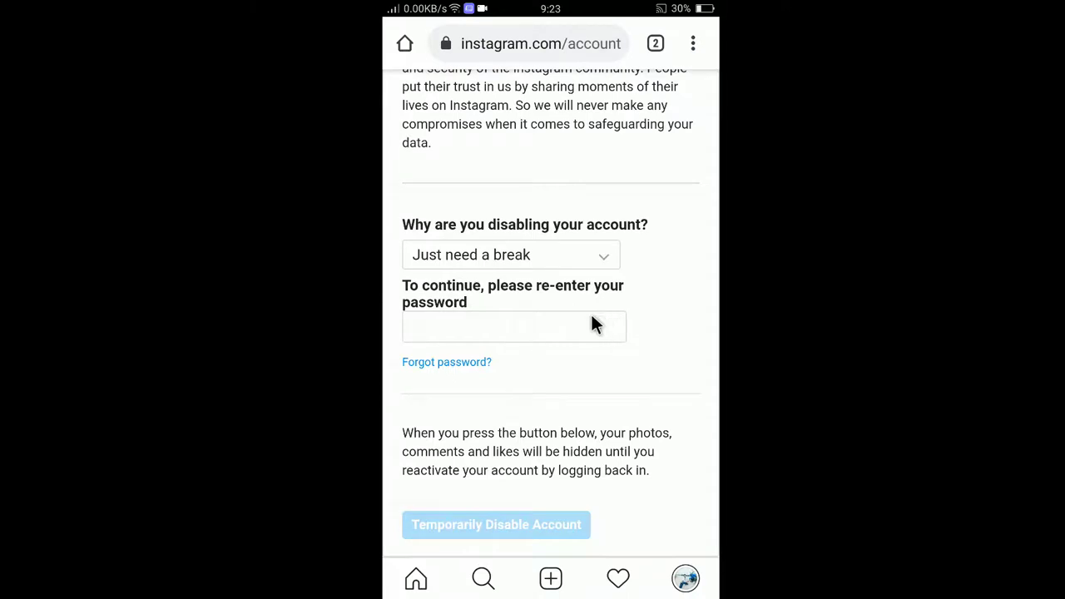
Re-enter the account password and confirm Temporarily Disable Account
{"action": "left_click", "coordinate": [476, 330]}
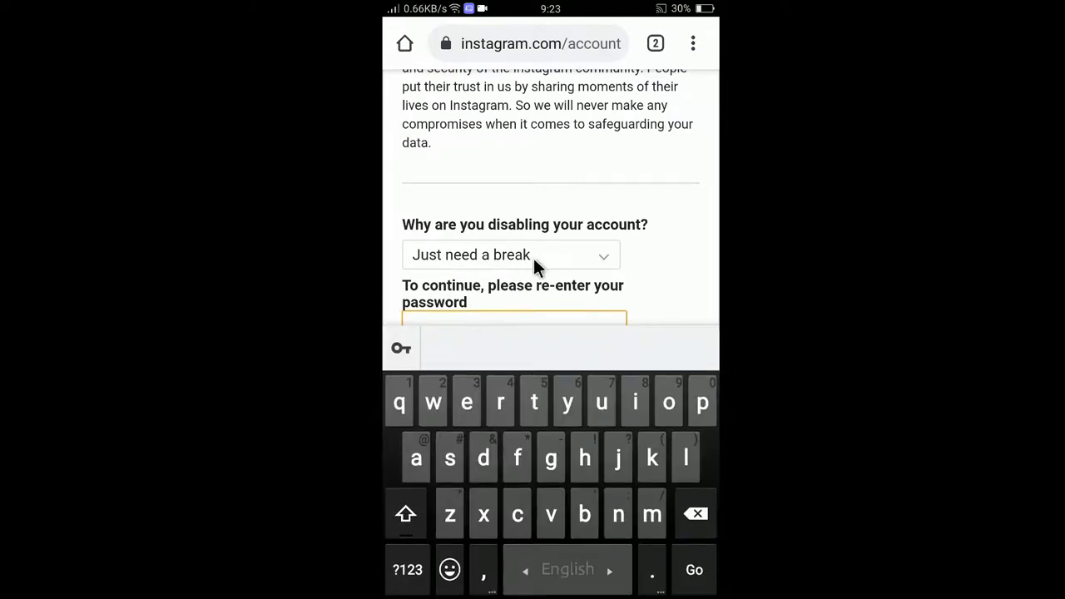
{"action": "left_click_drag", "start_coordinate": [651, 292], "coordinate": [651, 227]}
{"action": "left_click", "coordinate": [549, 333]}
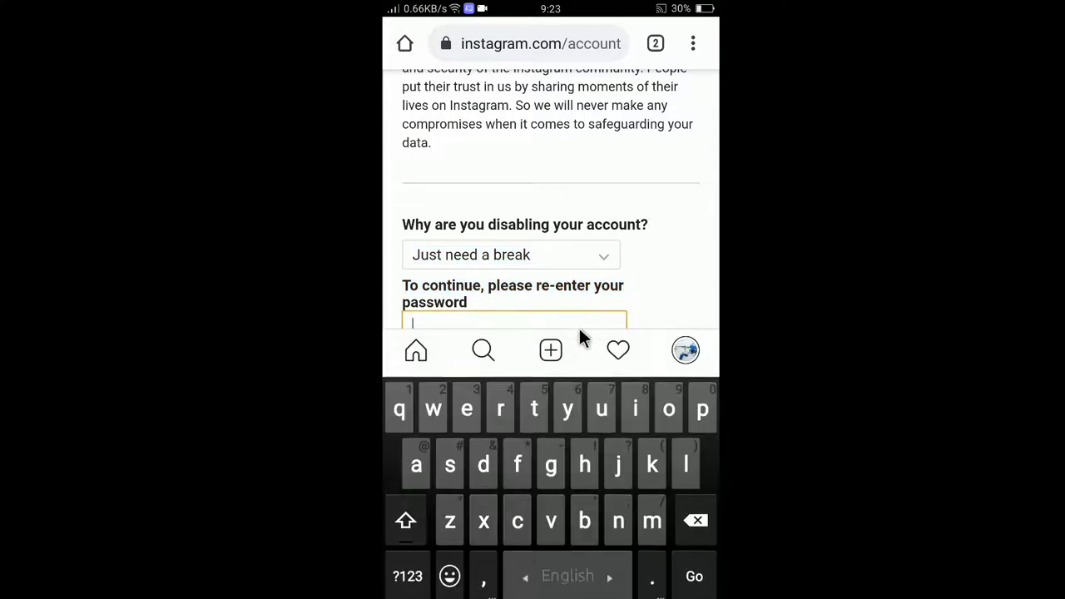
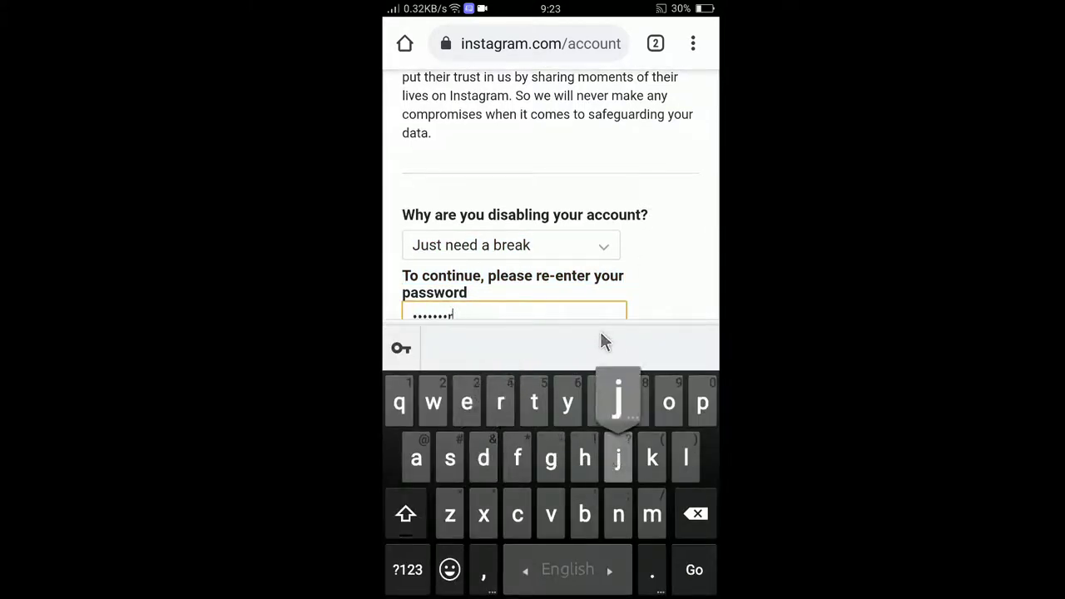
{"action": "left_click", "coordinate": [646, 286]}
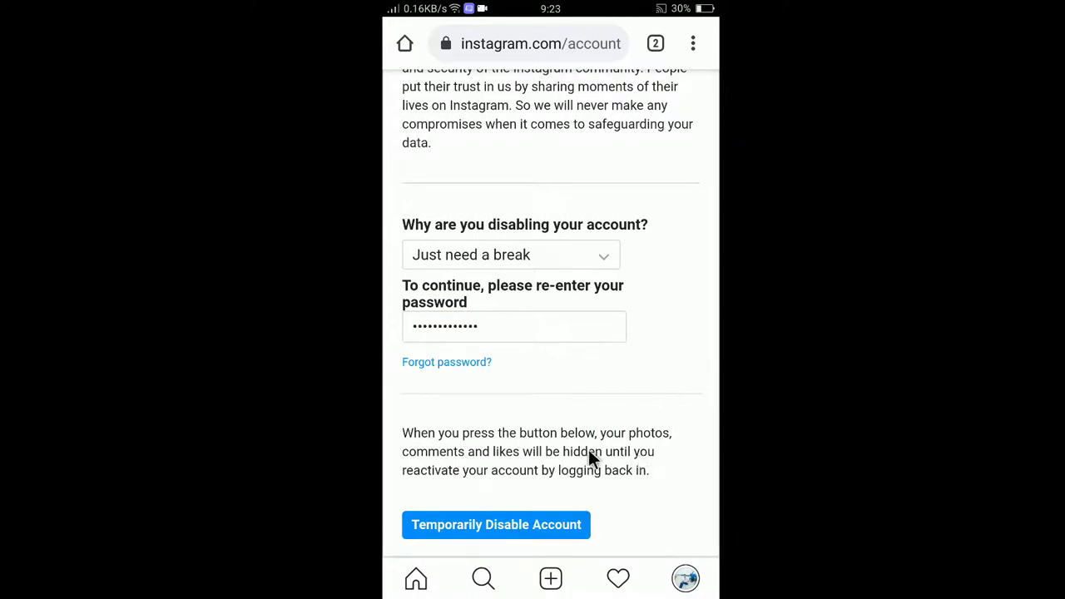
{"action": "left_click", "coordinate": [539, 520]}
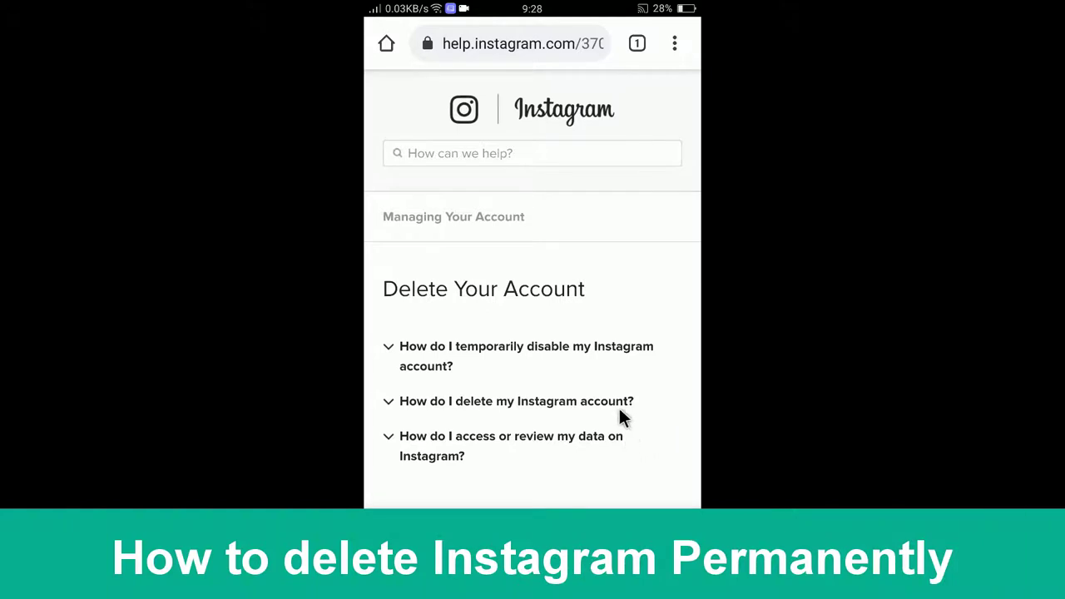
Expand 'How do I delete my Instagram account?' and follow its Delete Your Account link
{"action": "scroll", "coordinate": [619, 407], "scroll_direction": "down", "scroll_amount": 1}
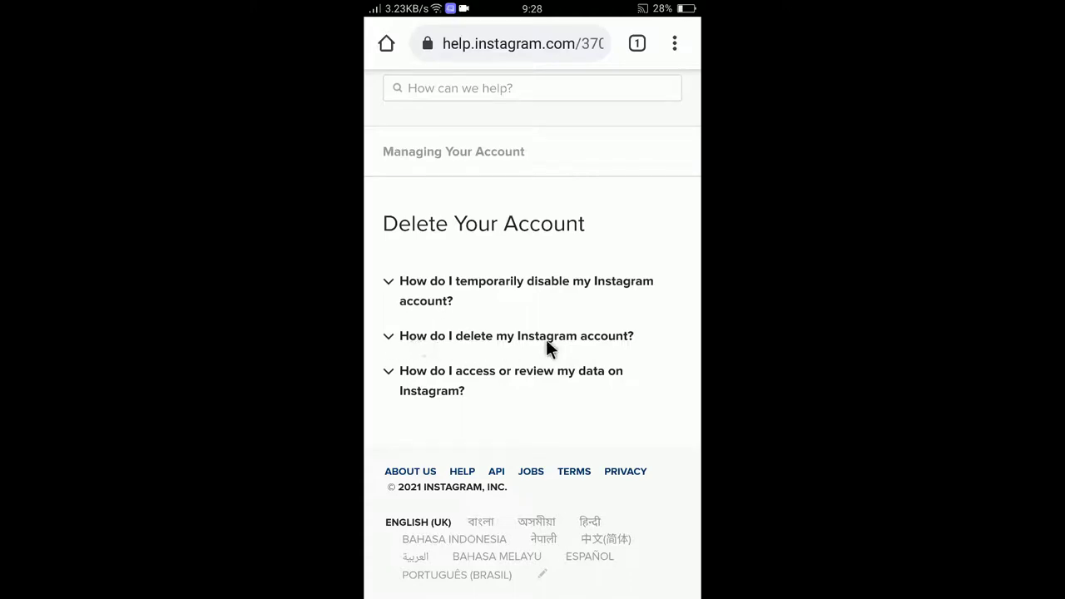
{"action": "left_click", "coordinate": [398, 336]}
{"action": "scroll", "coordinate": [593, 360], "scroll_direction": "down", "scroll_amount": 10}
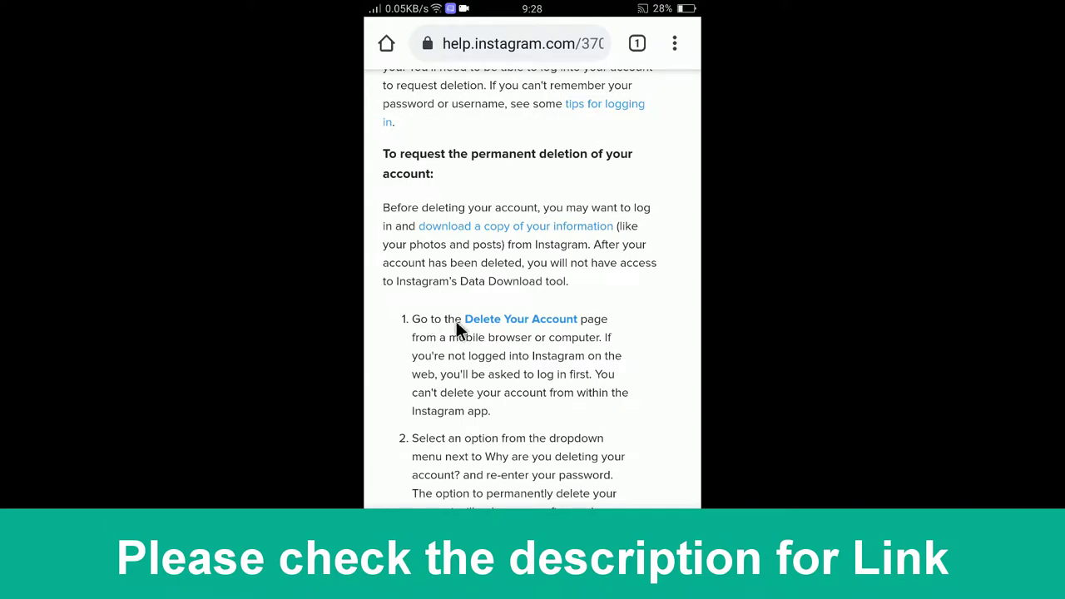
{"action": "left_click", "coordinate": [535, 322]}
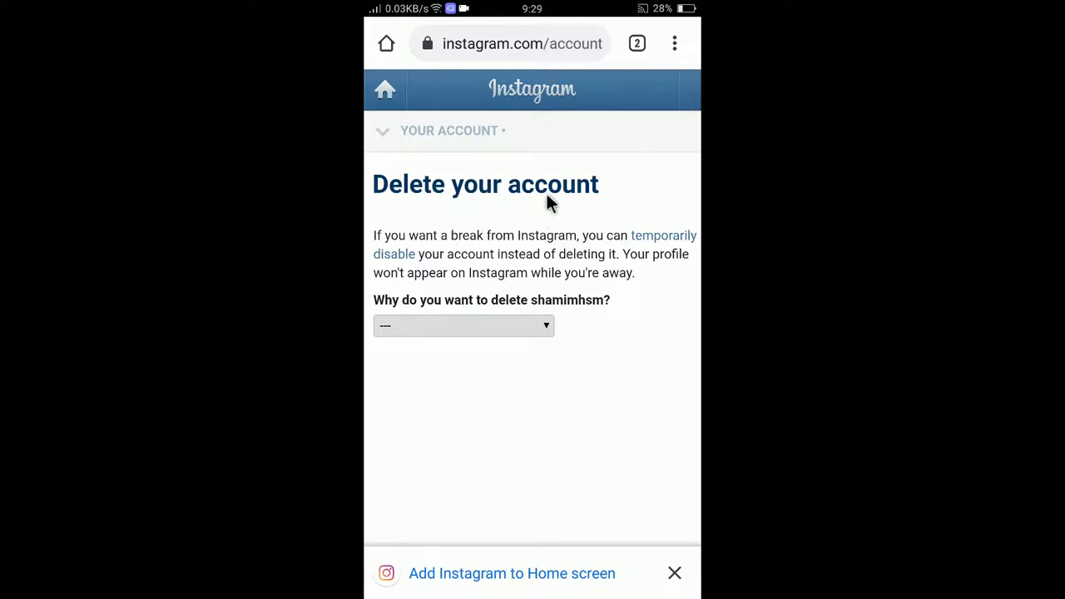
Choose 'Too busy/too distracting' as the deletion reason and scroll down to the password field
{"action": "left_click", "coordinate": [405, 254]}
{"action": "left_click", "coordinate": [527, 327]}
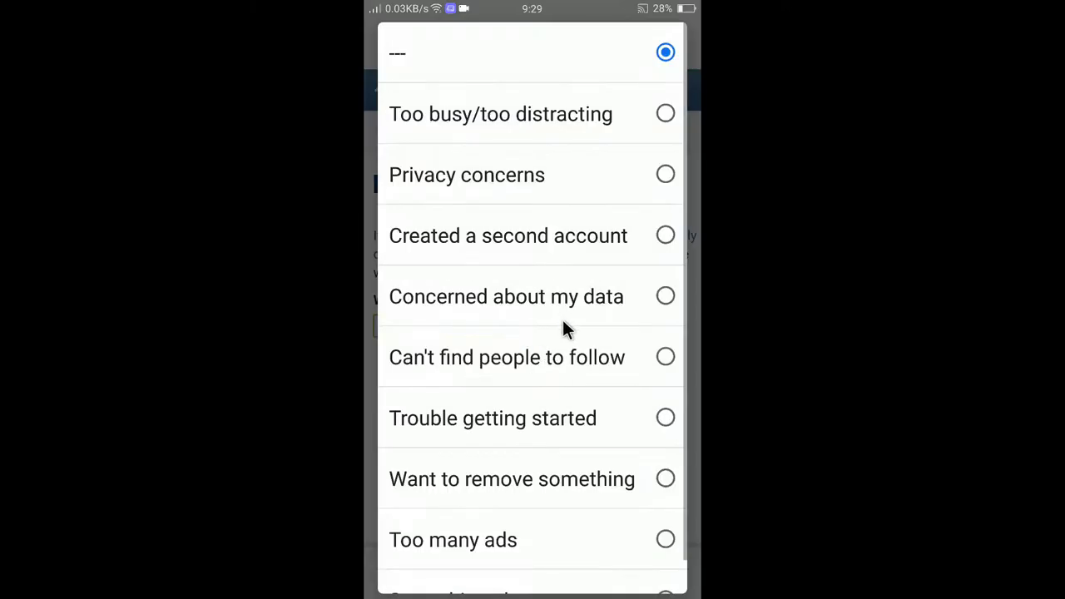
{"action": "left_click", "coordinate": [555, 114]}
{"action": "scroll", "coordinate": [595, 375], "scroll_direction": "down", "scroll_amount": 3}
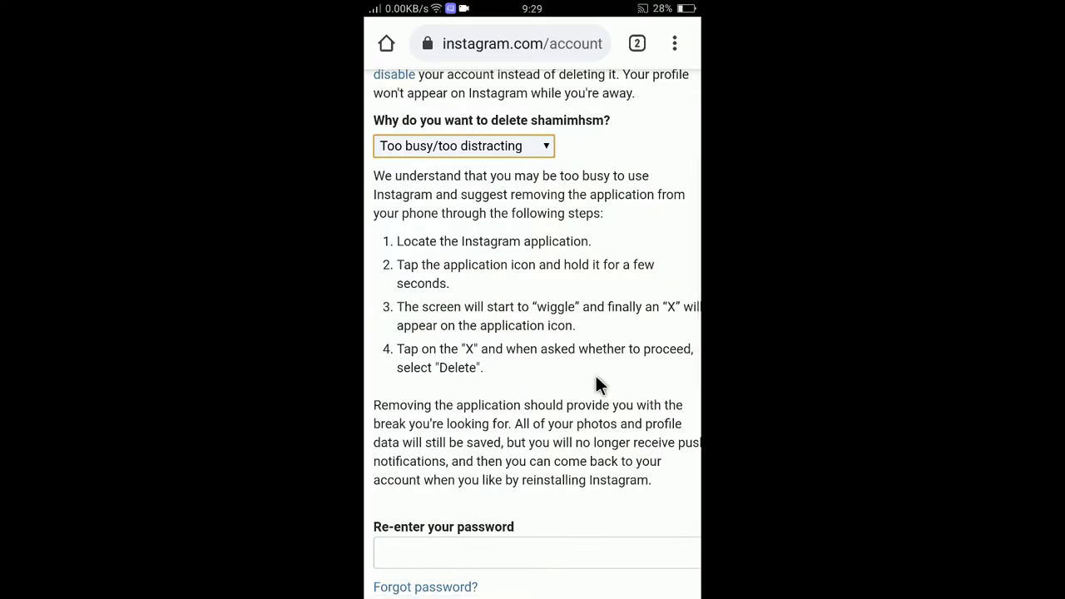
{"action": "scroll", "coordinate": [596, 376], "scroll_direction": "down", "scroll_amount": 5}
{"action": "scroll", "coordinate": [595, 376], "scroll_direction": "up", "scroll_amount": 8}
{"action": "scroll", "coordinate": [596, 376], "scroll_direction": "down", "scroll_amount": 1}
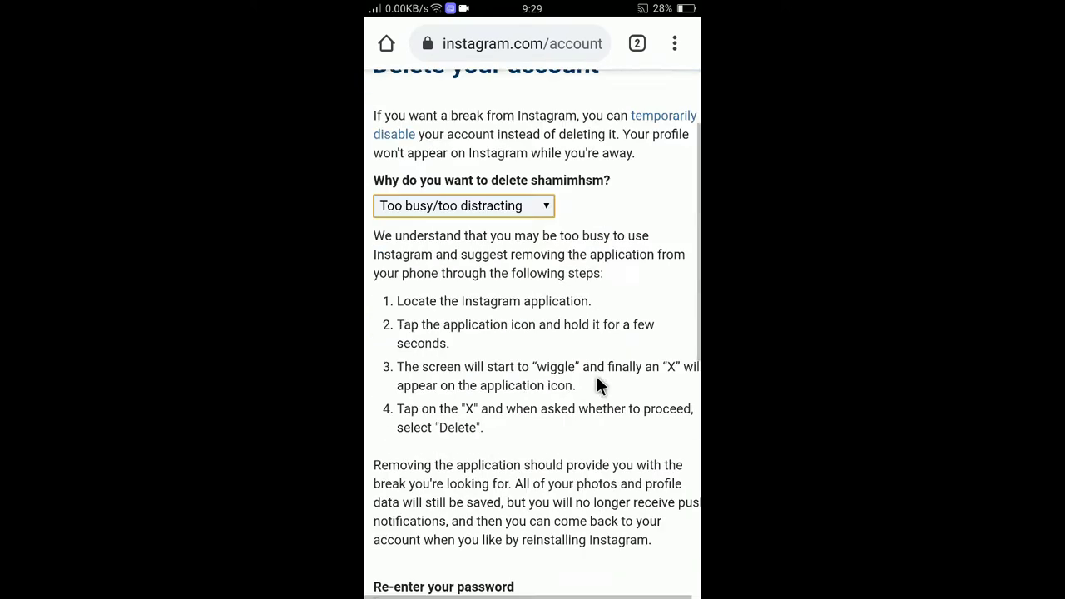
{"action": "scroll", "coordinate": [595, 376], "scroll_direction": "down", "scroll_amount": 1}
{"action": "scroll", "coordinate": [595, 376], "scroll_direction": "down", "scroll_amount": 5}
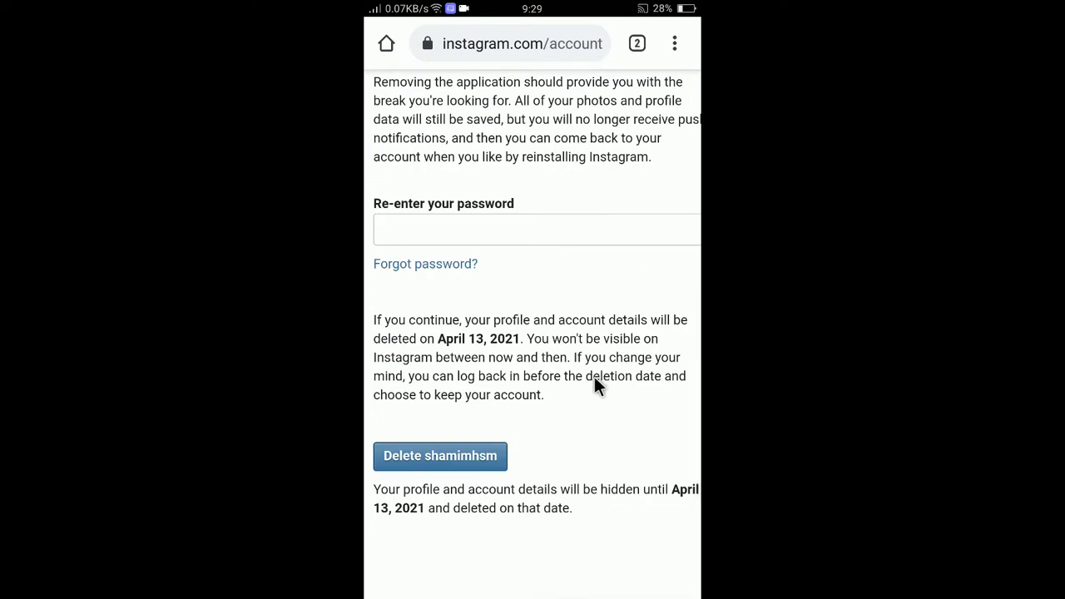
Re-enter the account password on the deletion form and scroll back to the top
{"action": "left_click", "coordinate": [463, 232]}
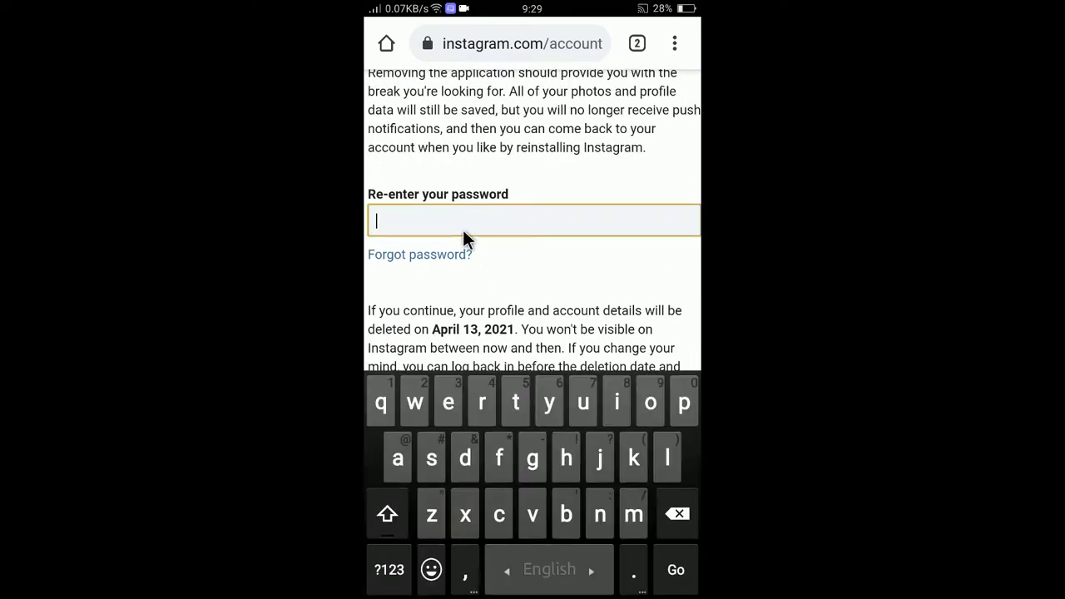
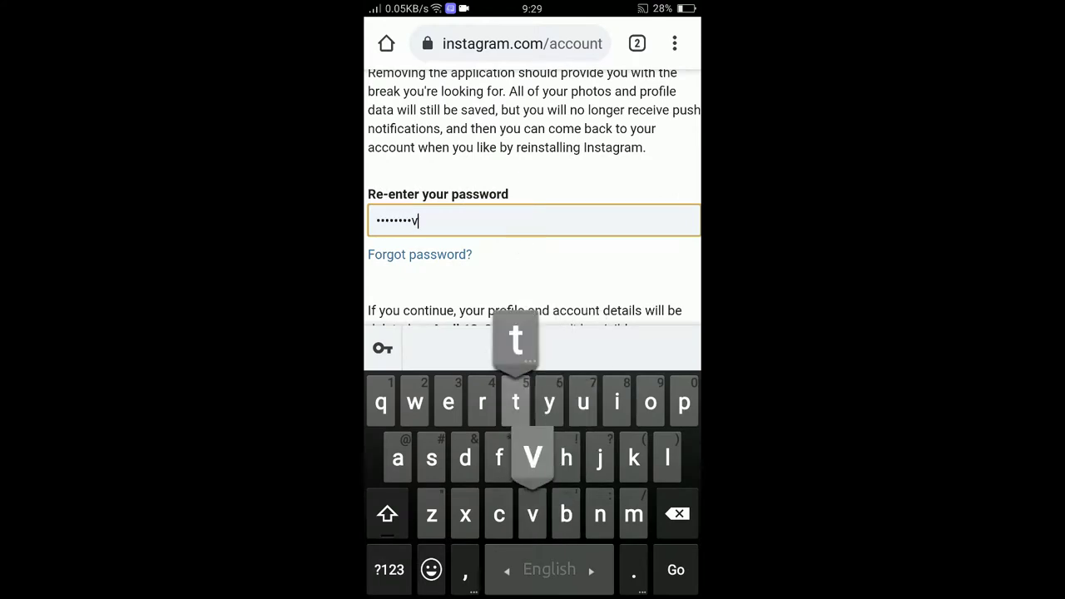
{"action": "left_click", "coordinate": [600, 138]}
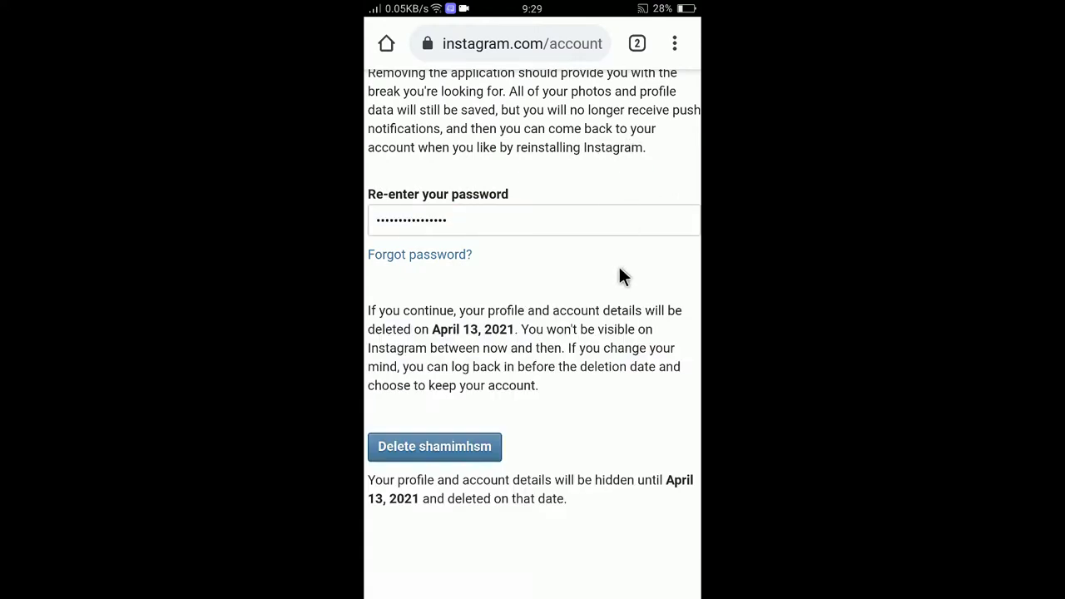
{"action": "scroll", "coordinate": [620, 299], "scroll_direction": "down", "scroll_amount": 3}
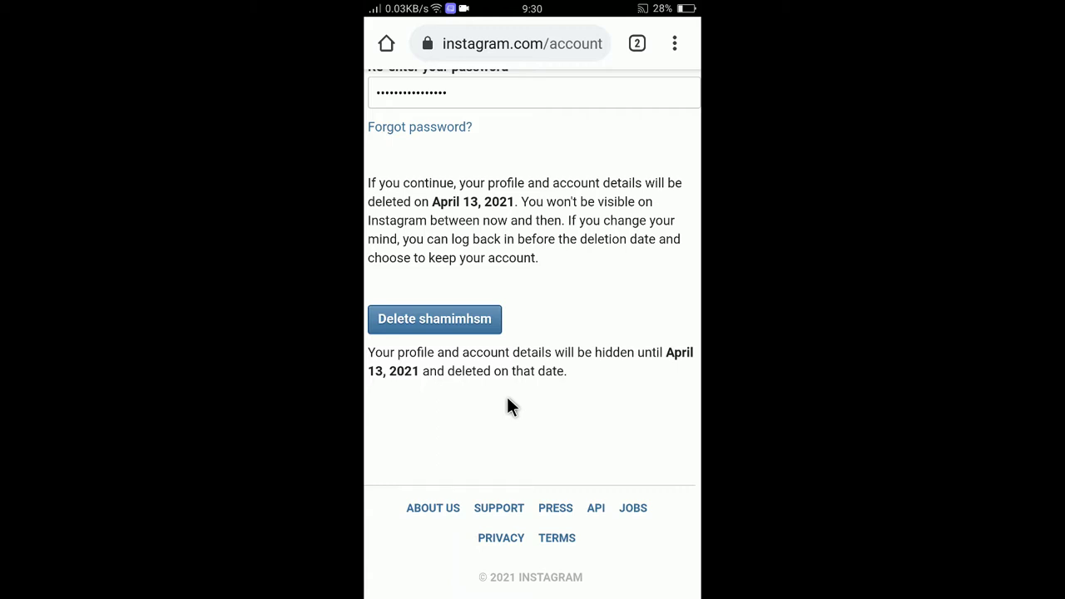
{"action": "left_click_drag", "start_coordinate": [592, 204], "coordinate": [601, 330]}
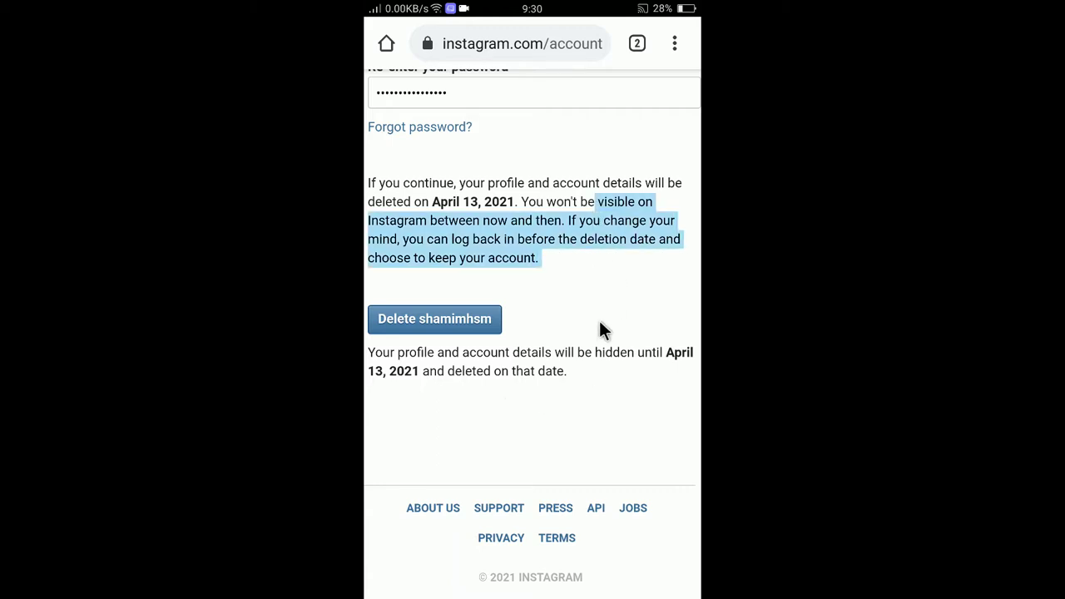
{"action": "left_click", "coordinate": [620, 214]}
{"action": "scroll", "coordinate": [620, 312], "scroll_direction": "up", "scroll_amount": 10}
{"action": "scroll", "coordinate": [619, 317], "scroll_direction": "up", "scroll_amount": 1}
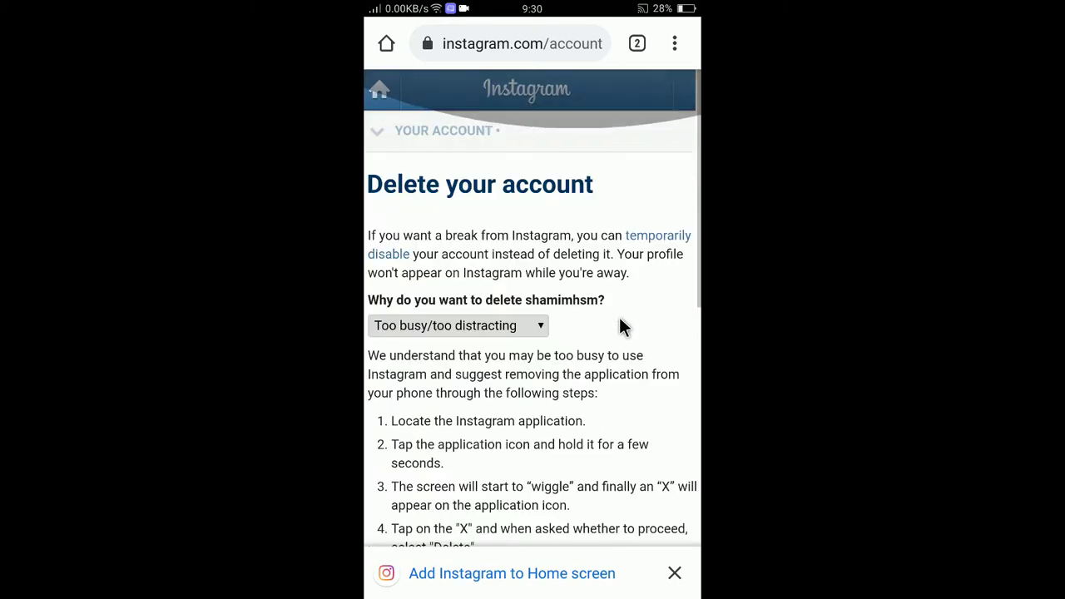